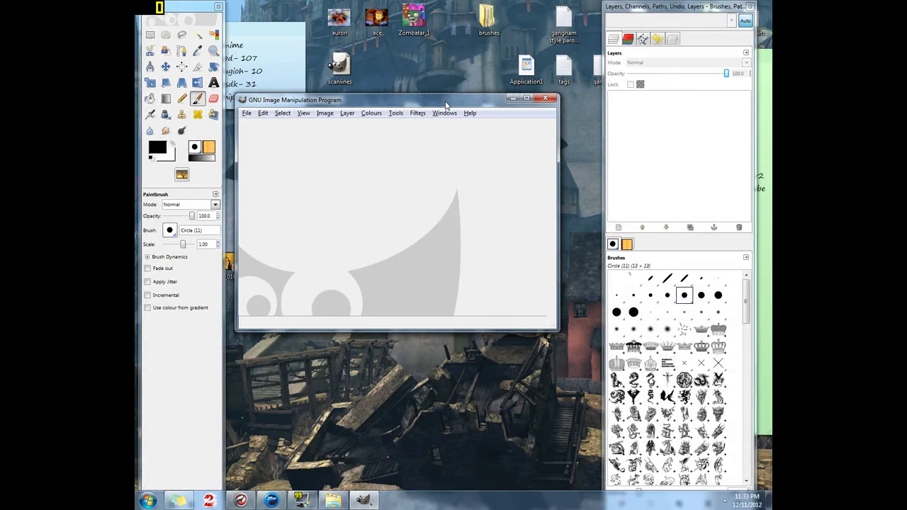
Drag the empty GIMP main window's corner to make it slightly larger
drag(560, 331, 589, 350)
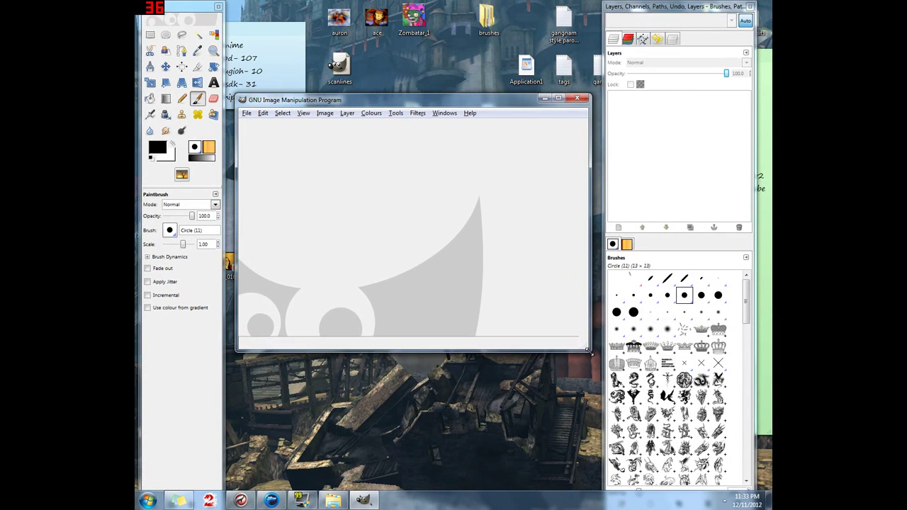
Create a new 640×400 image and enlarge its window
click(247, 114)
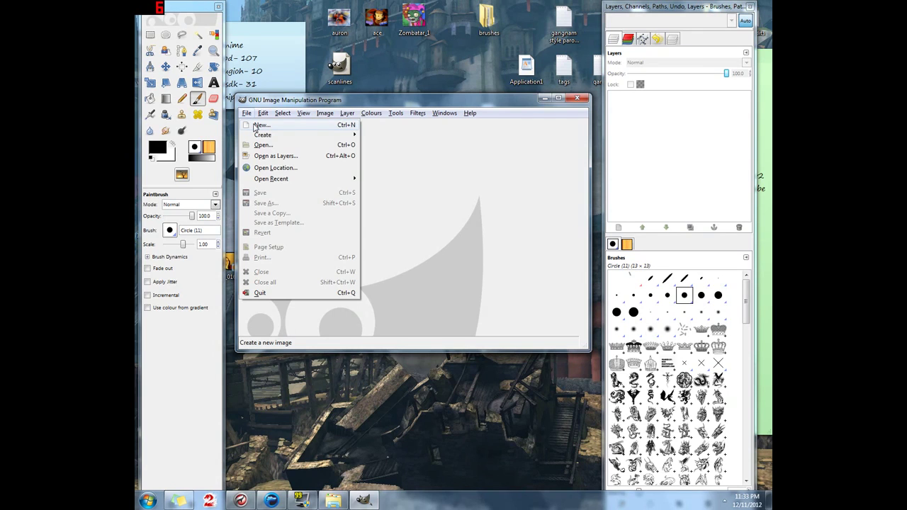
click(257, 126)
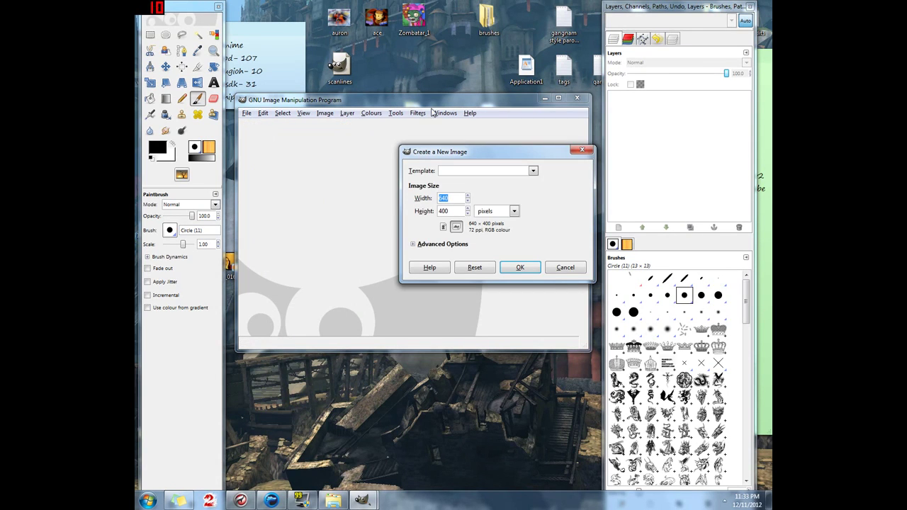
click(520, 268)
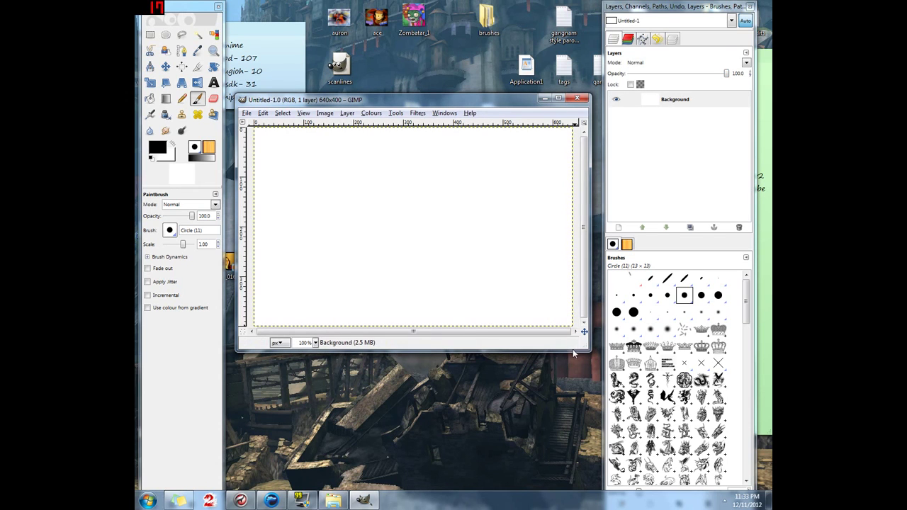
drag(587, 350, 594, 375)
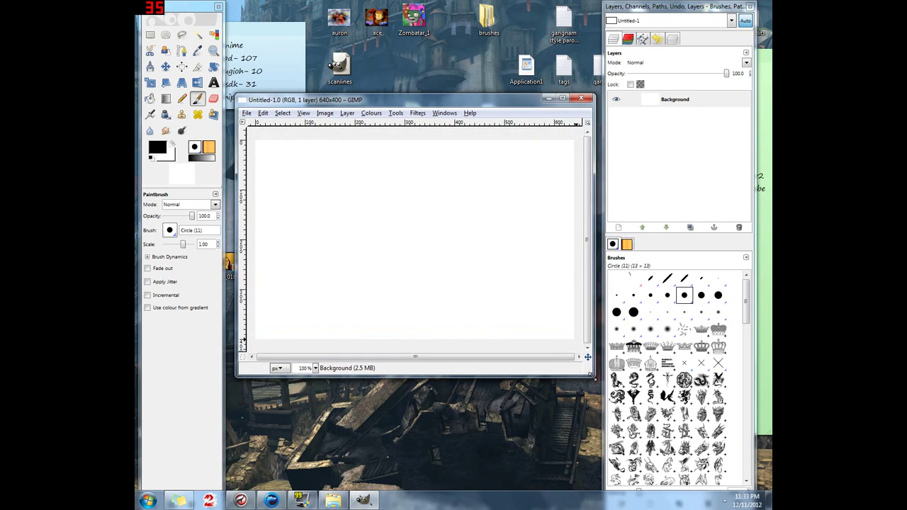
Bucket-fill the whole canvas with cyan 46d2db
click(157, 148)
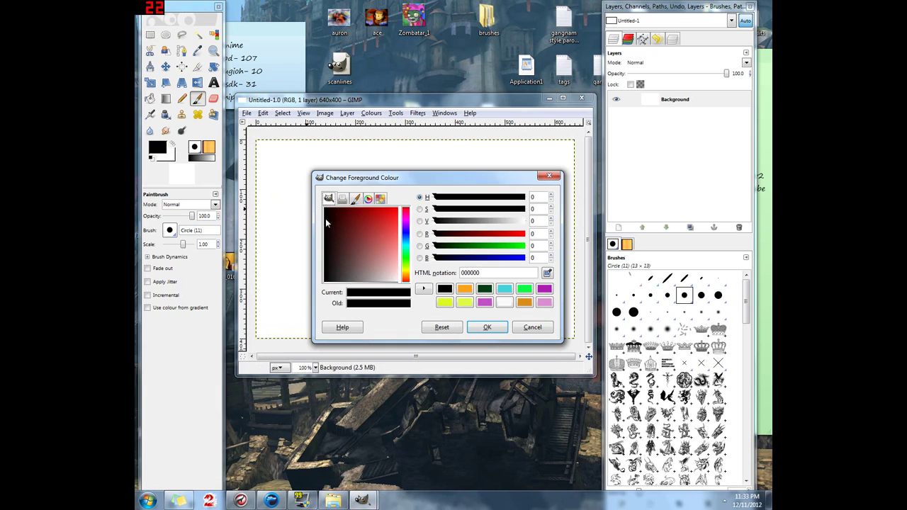
click(505, 290)
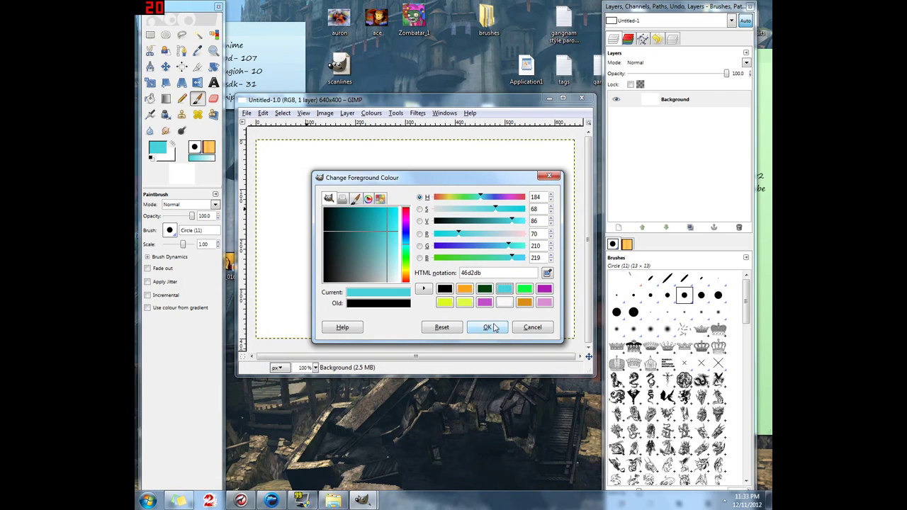
click(488, 328)
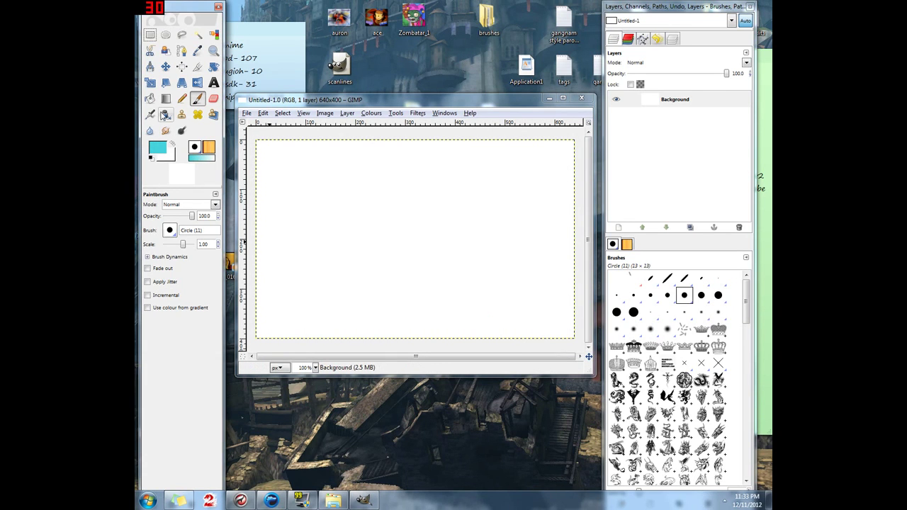
click(163, 114)
click(382, 234)
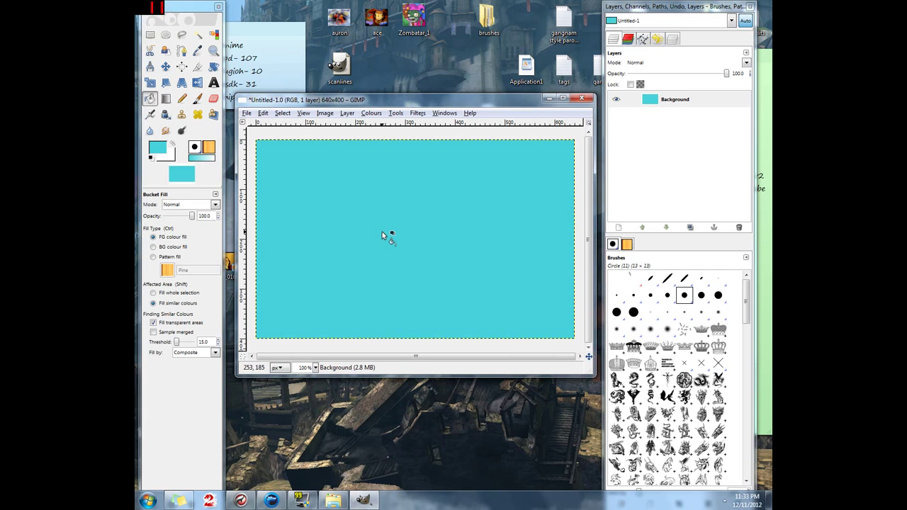
Set the foreground colour to dark green and add a transparent New Layer
click(162, 148)
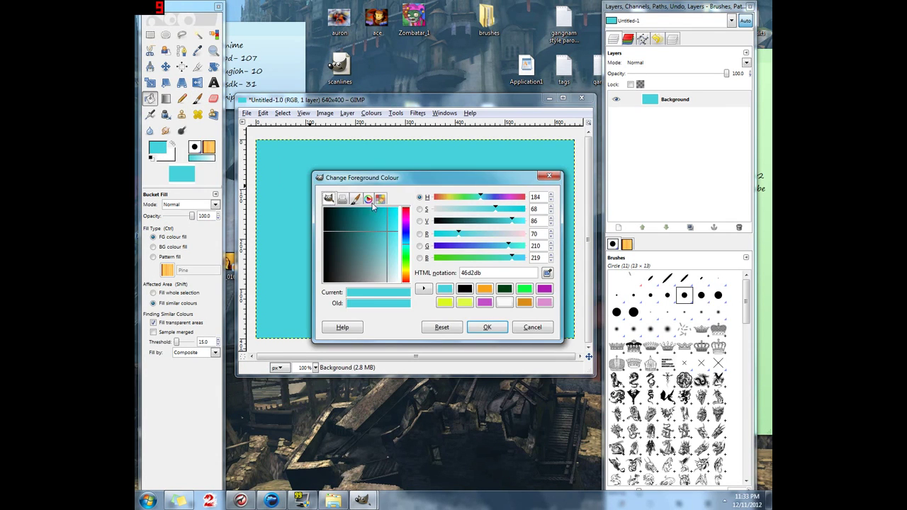
click(504, 292)
click(488, 327)
right_click(657, 167)
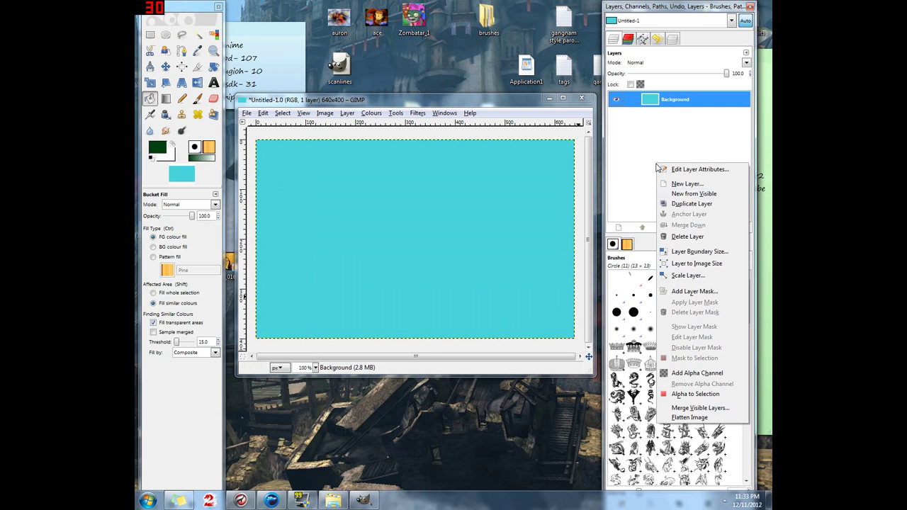
click(700, 185)
click(224, 171)
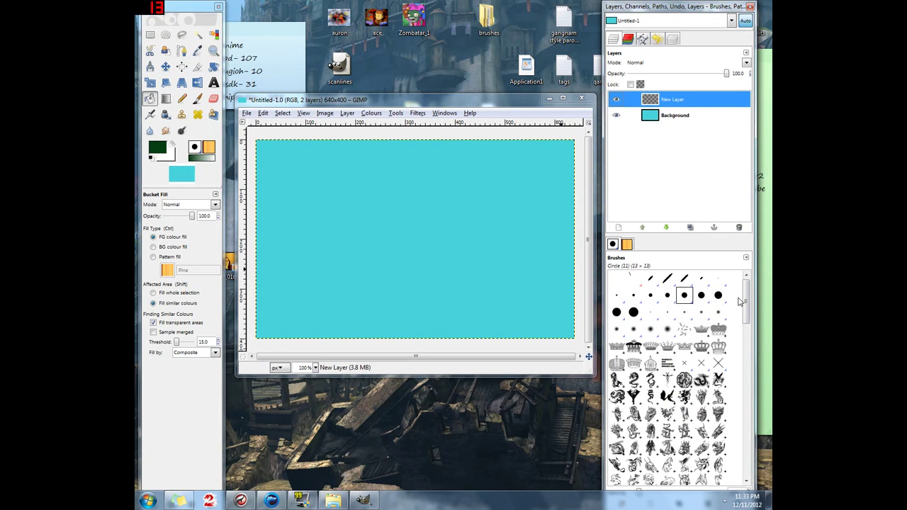
Find and choose a dragon brush in the Brushes panel
mouse_move(748, 303)
mouse_down()
mouse_move(753, 380)
mouse_move(739, 428)
mouse_move(745, 418)
mouse_up()
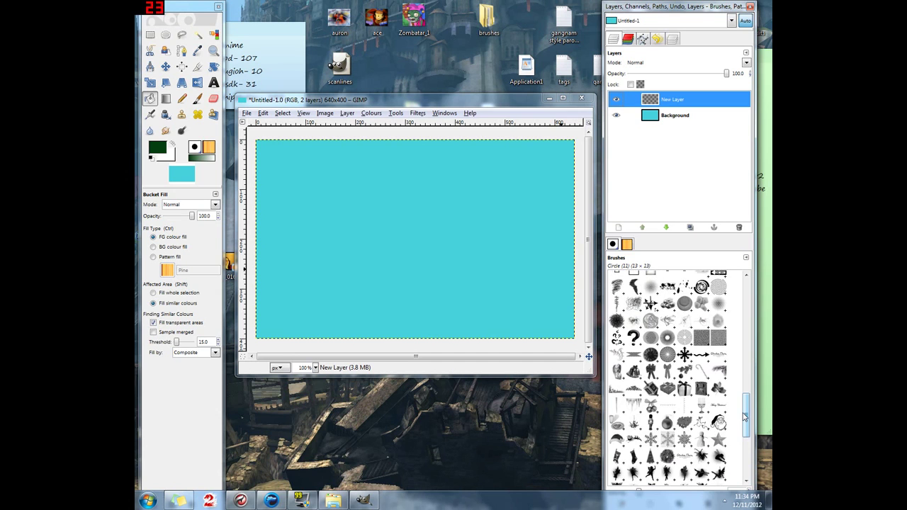
drag(745, 418, 768, 323)
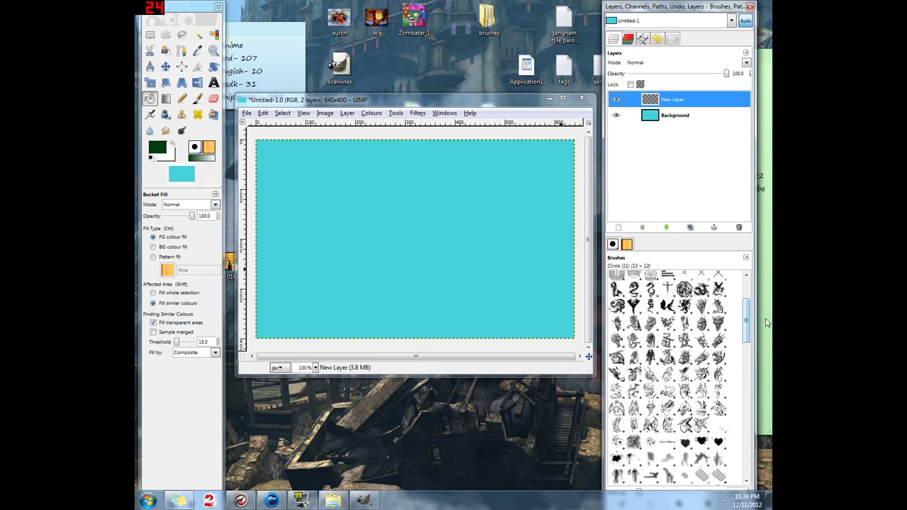
click(667, 356)
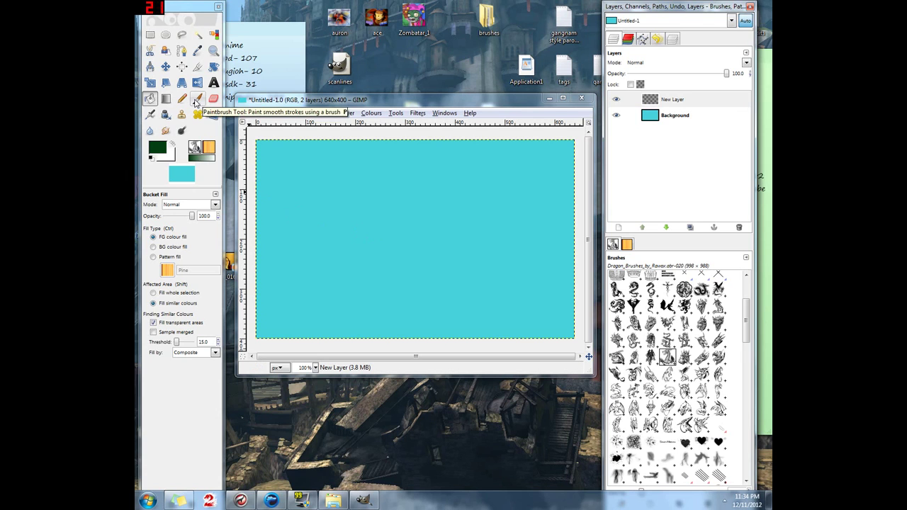
Paintbrush a 0.34-scale dark green dragon in the centre and fade its layer to 60.3 opacity
click(197, 100)
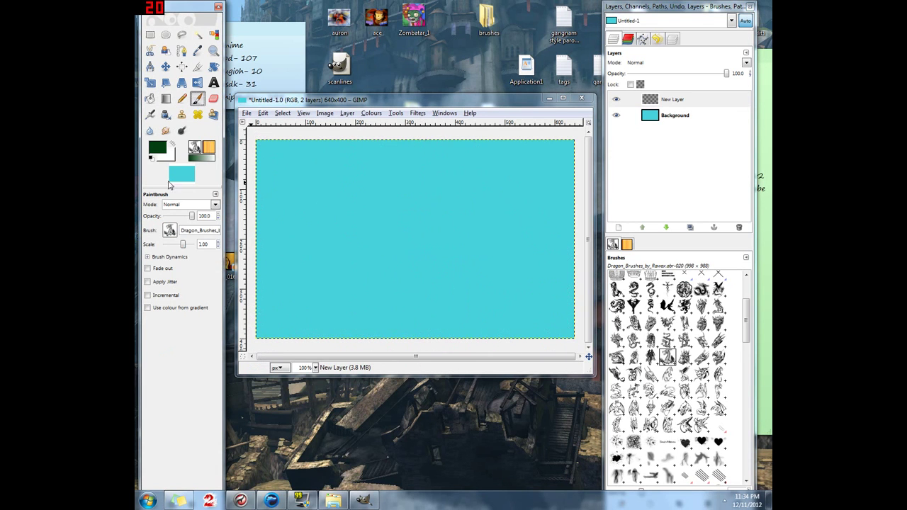
drag(181, 244, 178, 247)
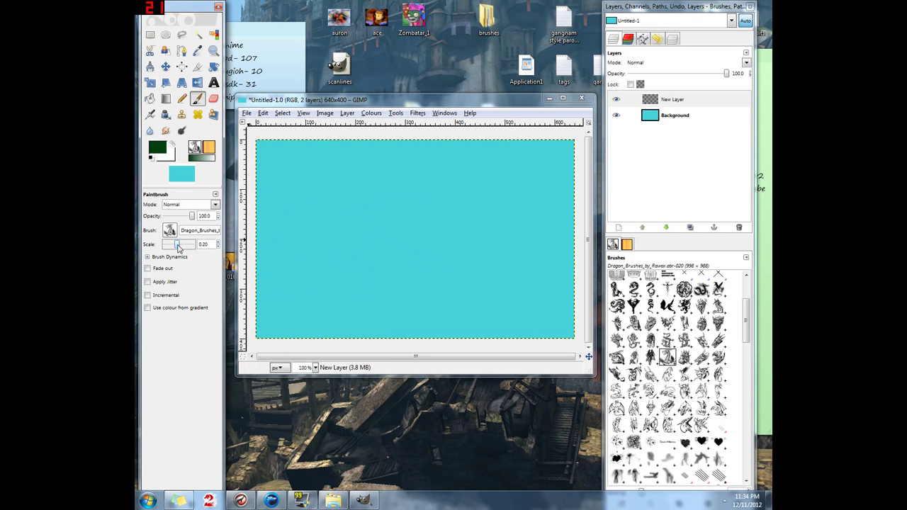
drag(180, 248, 182, 246)
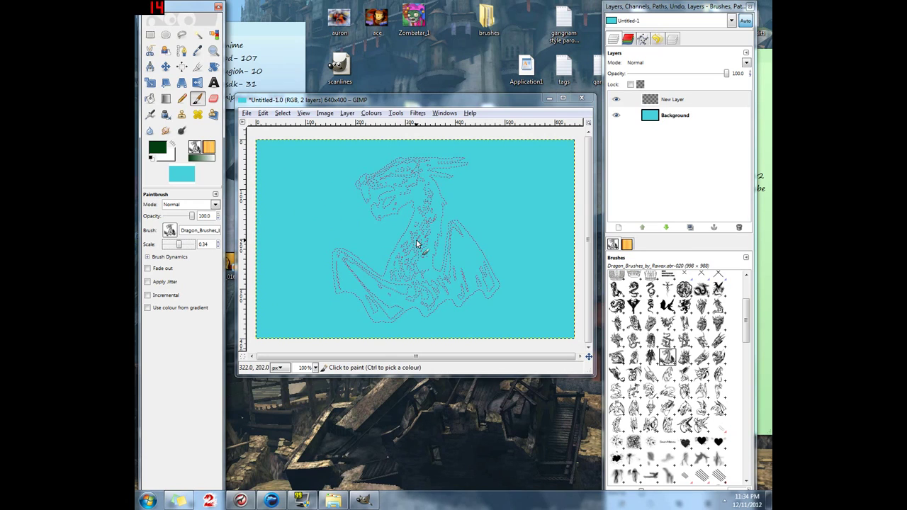
click(416, 240)
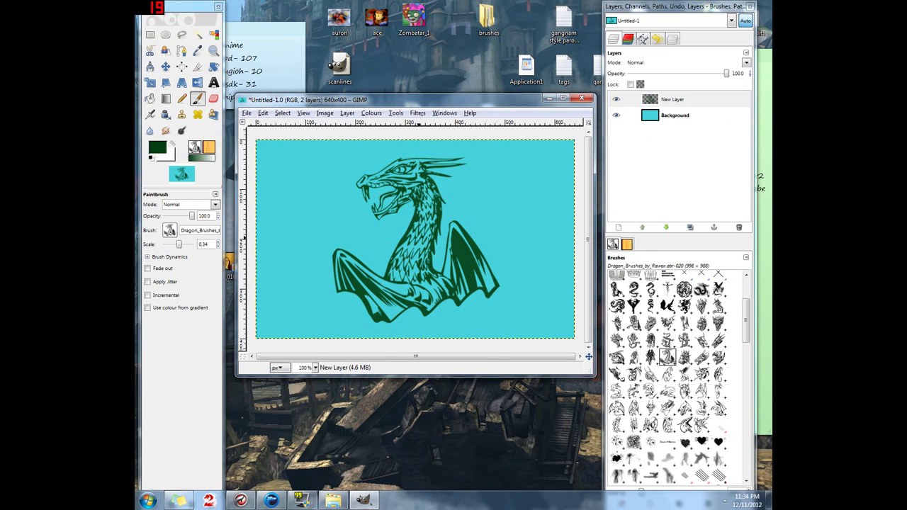
drag(727, 74, 693, 78)
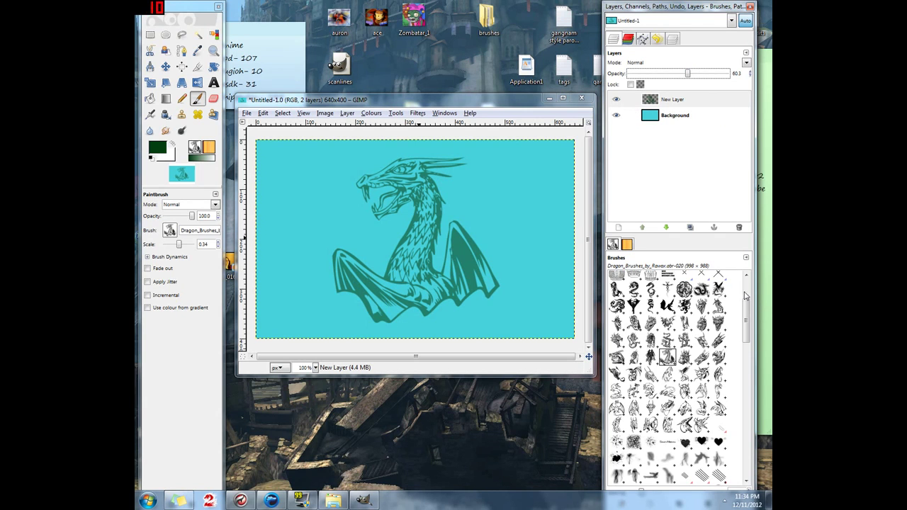
mouse_move(749, 312)
mouse_down()
mouse_move(753, 326)
mouse_move(757, 297)
mouse_up()
Choose the Diagonal Star brush and add a new layer, New Layer#1
click(719, 320)
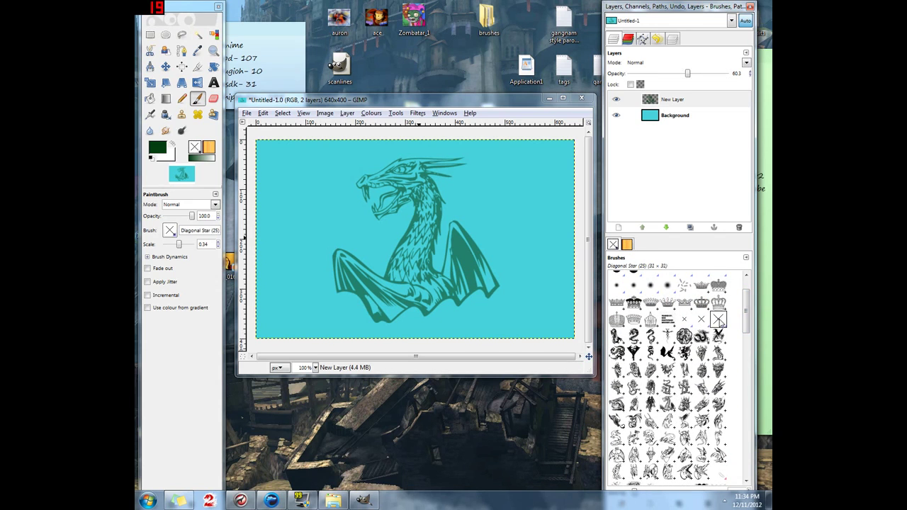
right_click(697, 169)
click(642, 187)
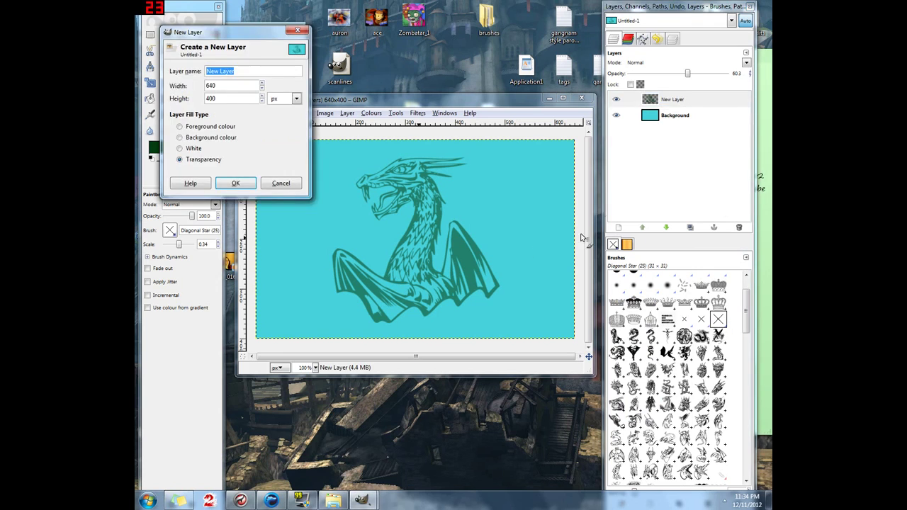
click(241, 183)
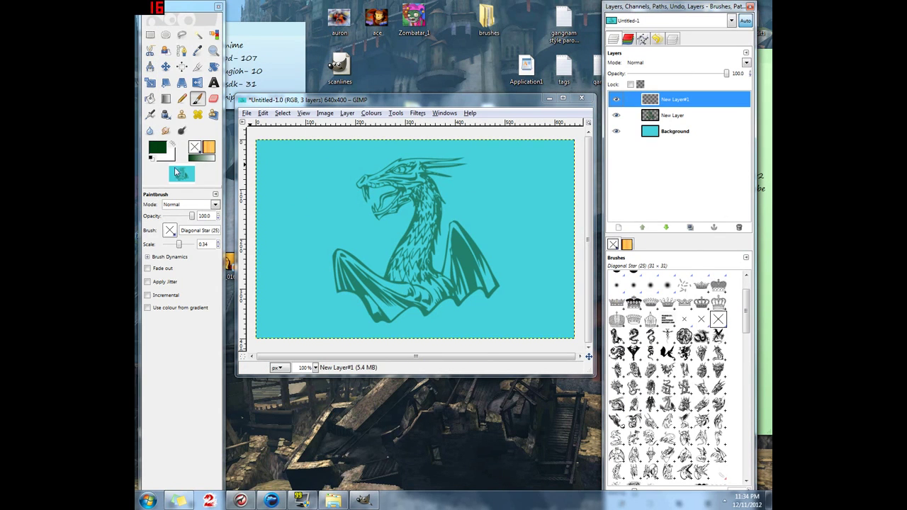
Stamp about 28 enlarged X marks around the canvas and fade the layer to 34 opacity
drag(179, 247, 180, 246)
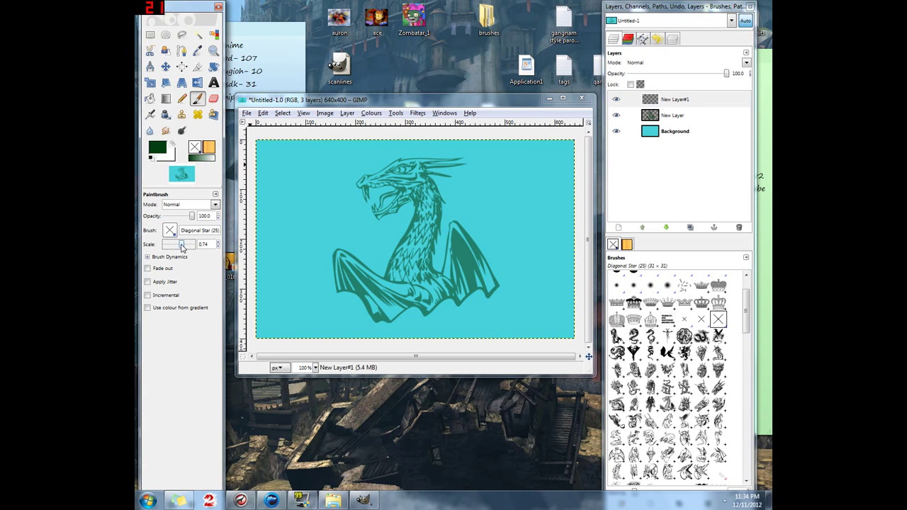
click(549, 156)
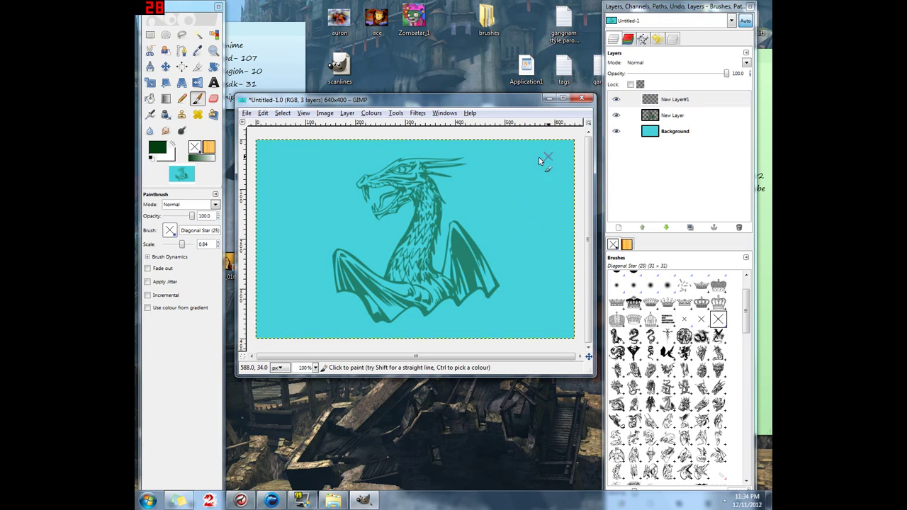
click(496, 162)
click(553, 213)
click(522, 183)
click(481, 203)
click(271, 157)
click(331, 157)
click(371, 159)
click(324, 192)
click(292, 159)
click(280, 188)
click(353, 223)
click(313, 213)
click(291, 234)
click(304, 247)
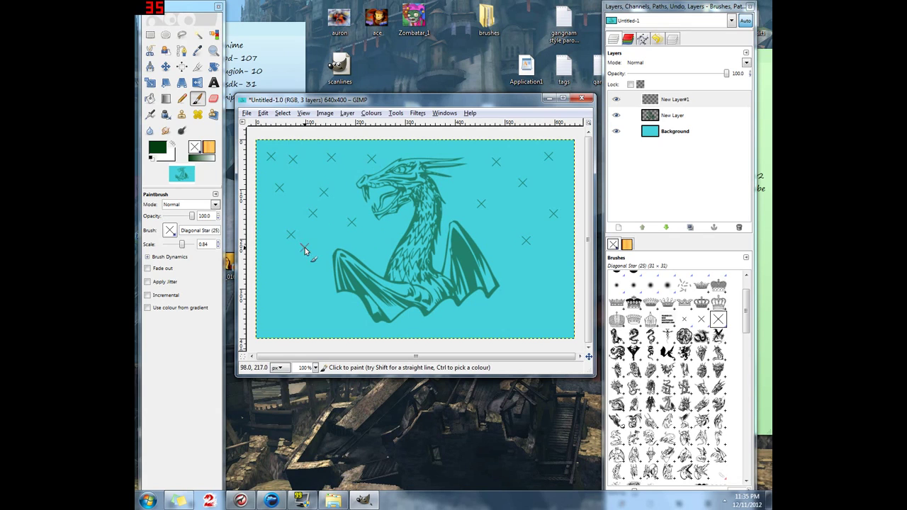
click(277, 287)
click(320, 298)
click(302, 315)
click(344, 325)
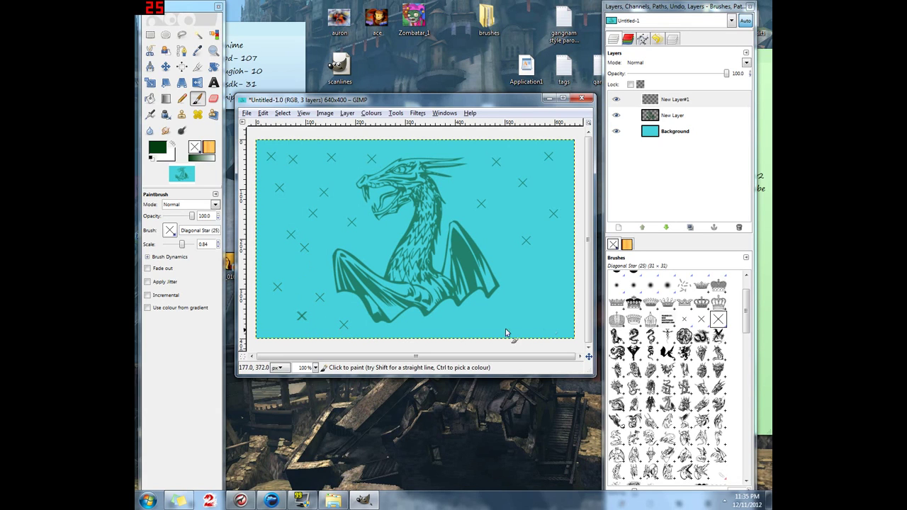
click(563, 260)
click(489, 231)
click(524, 211)
click(533, 300)
click(560, 318)
click(494, 333)
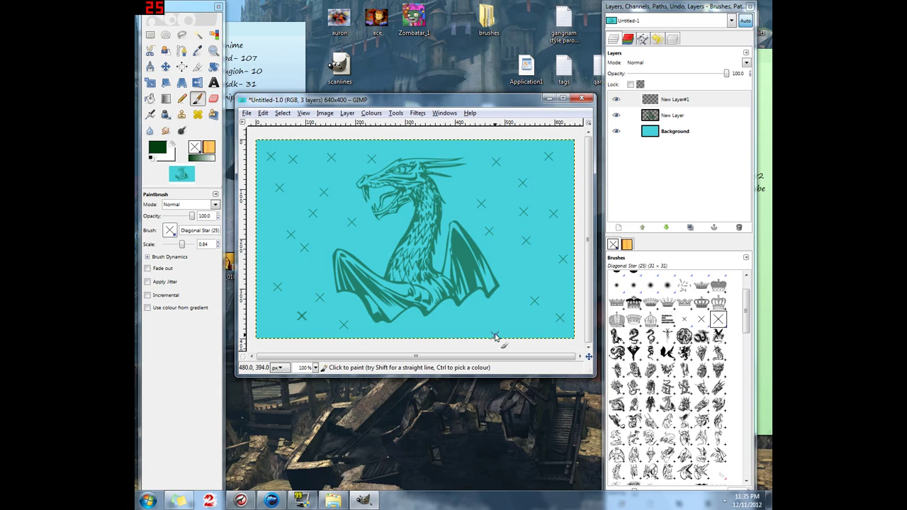
click(383, 239)
click(513, 266)
click(451, 323)
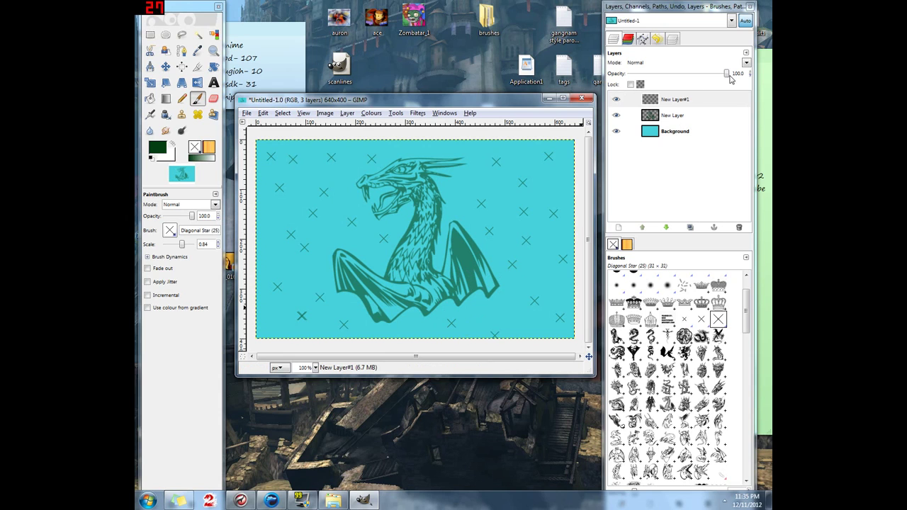
drag(727, 75, 665, 81)
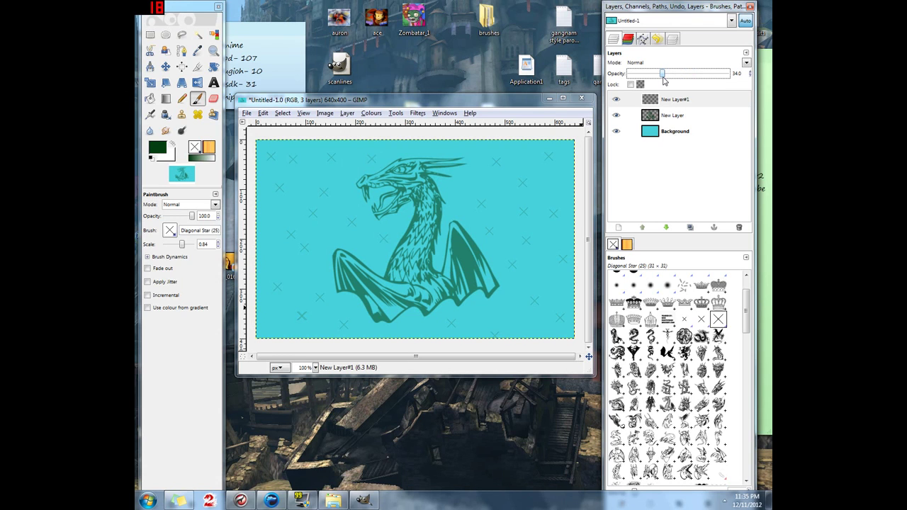
Add orange f9a31b text reading 'Thumbnail Toutorial Round 2' left of the dragon's head
click(213, 83)
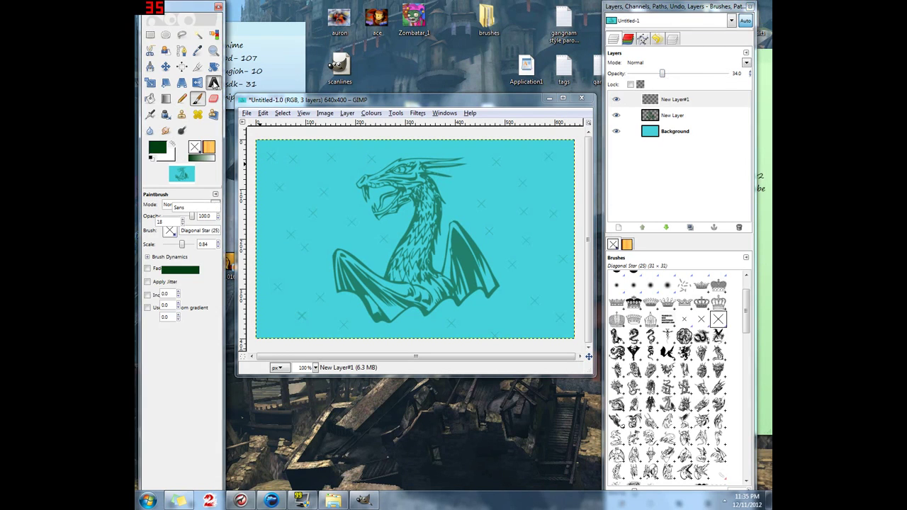
click(156, 149)
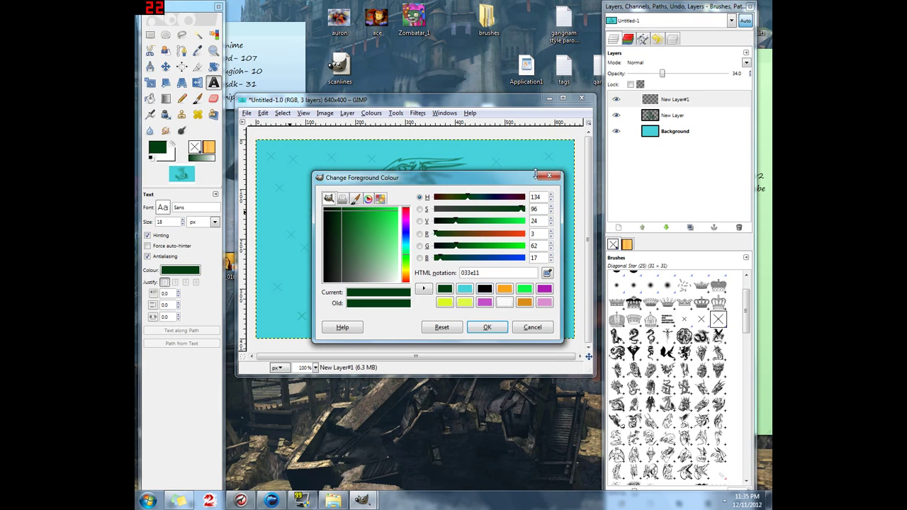
click(550, 175)
click(185, 274)
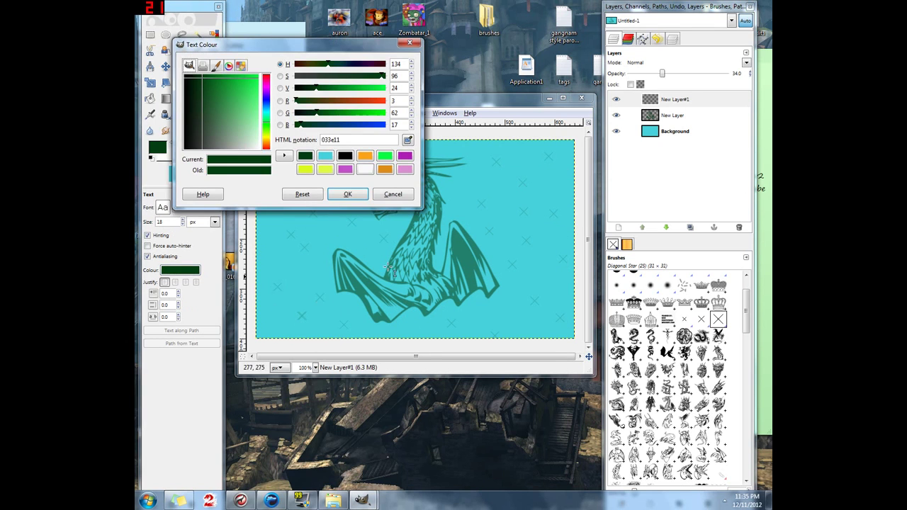
click(364, 156)
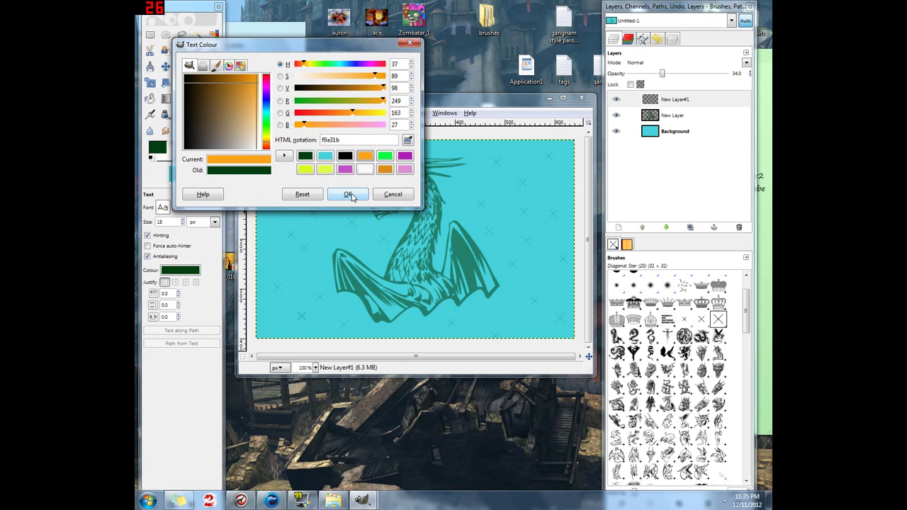
click(349, 194)
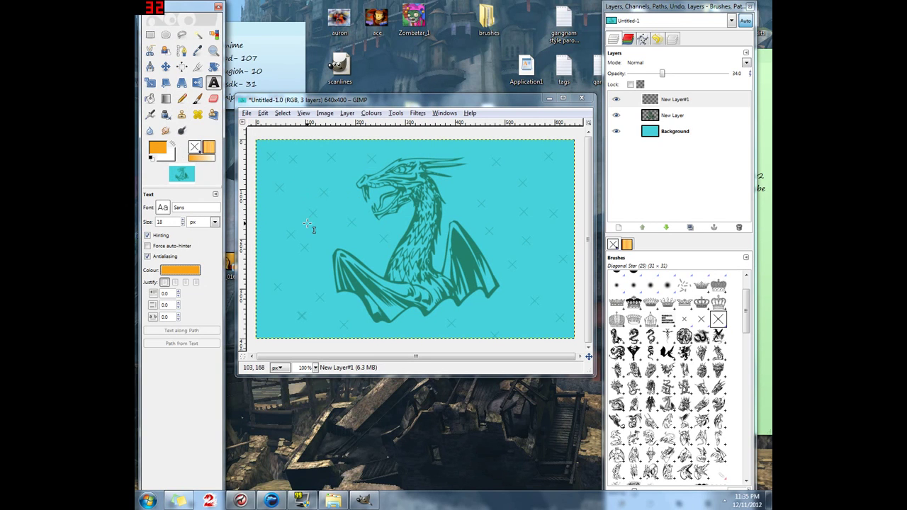
click(305, 188)
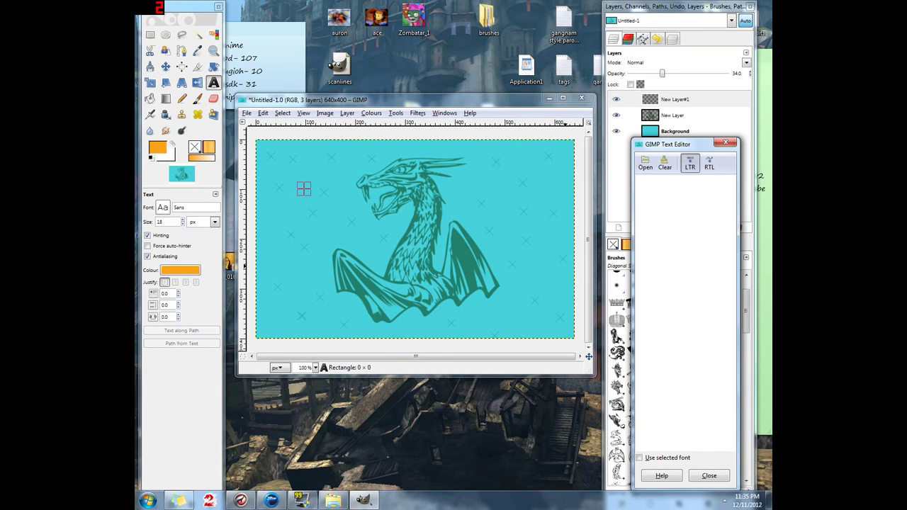
text(Thumb)
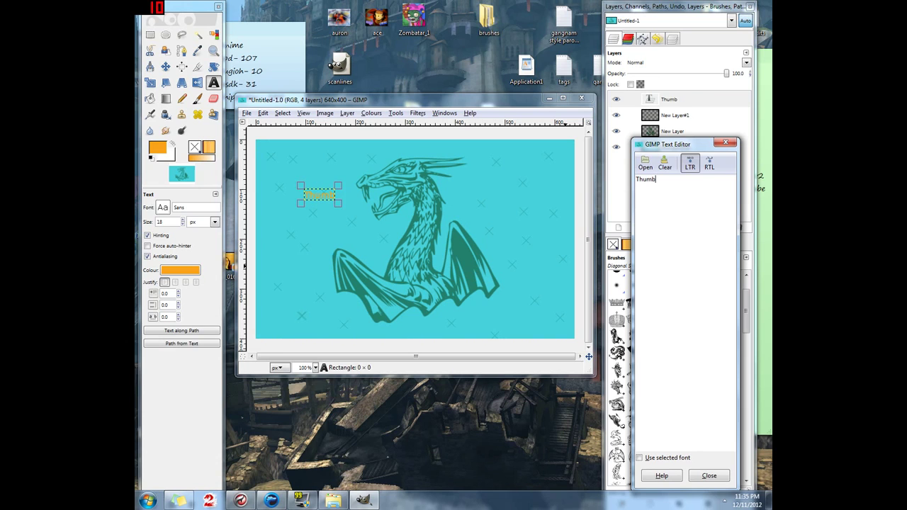
text(nail Toutorial)
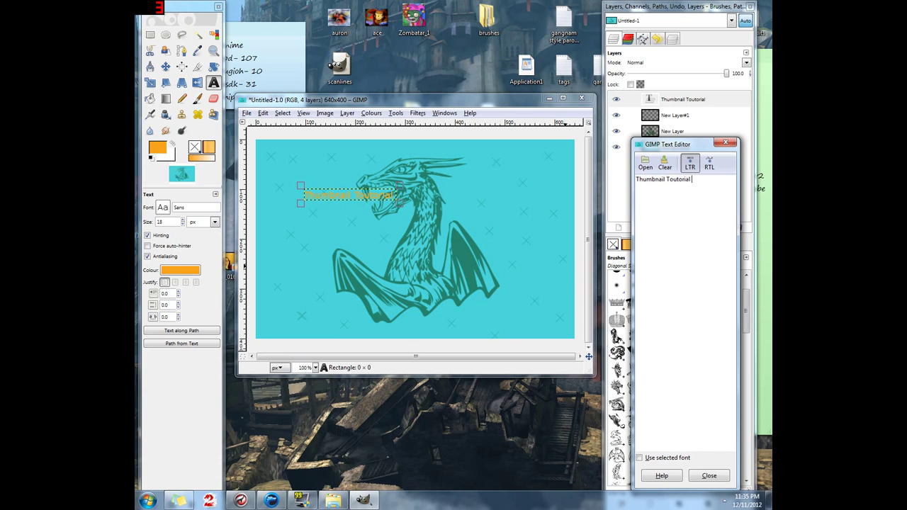
text( Round 2!)
Set the title to size 49 and resize its text box to span the canvas width
click(182, 220)
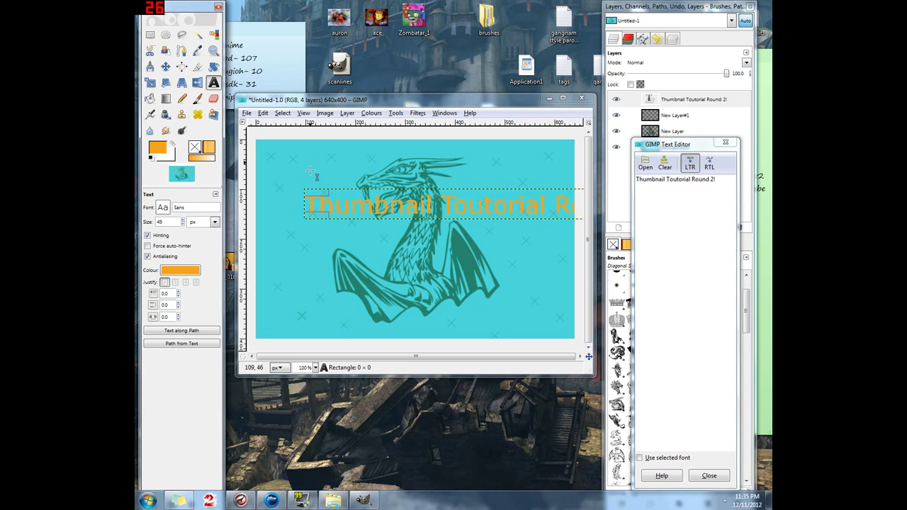
drag(310, 170, 309, 153)
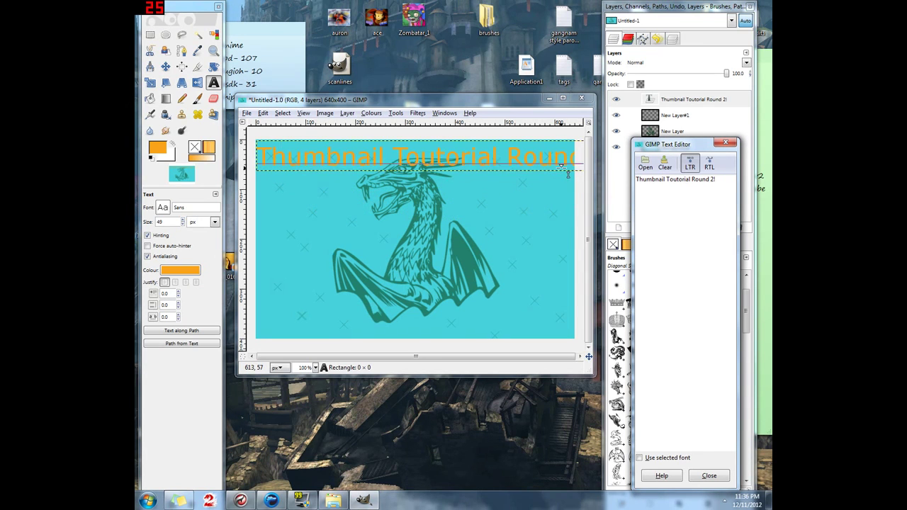
drag(567, 173, 541, 342)
click(518, 365)
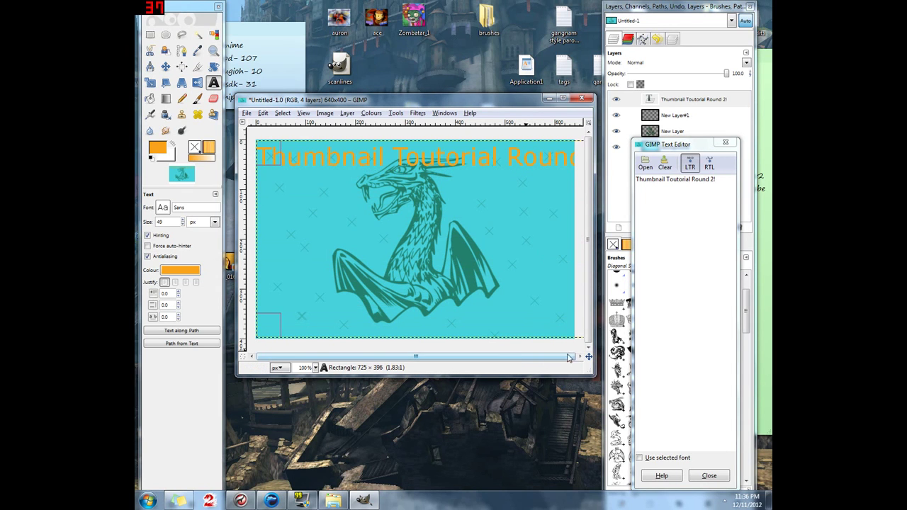
drag(597, 304, 656, 305)
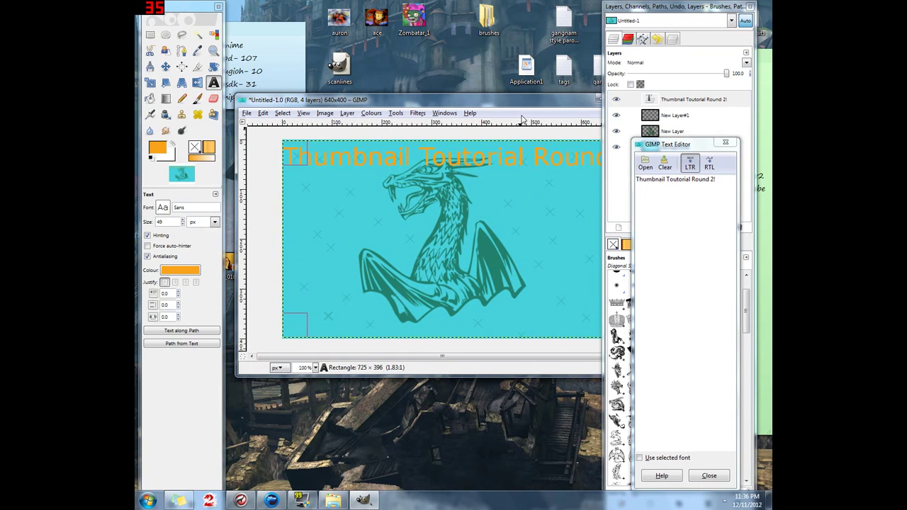
drag(548, 106, 448, 102)
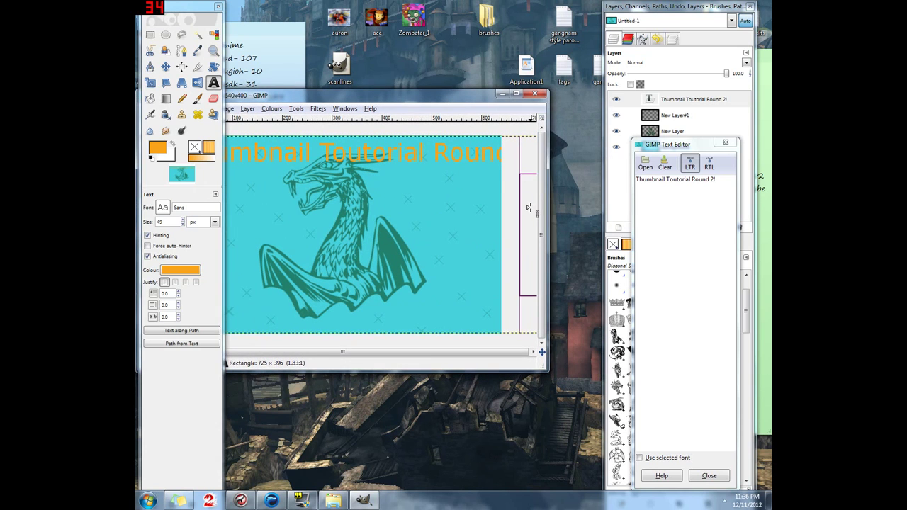
drag(533, 210, 490, 218)
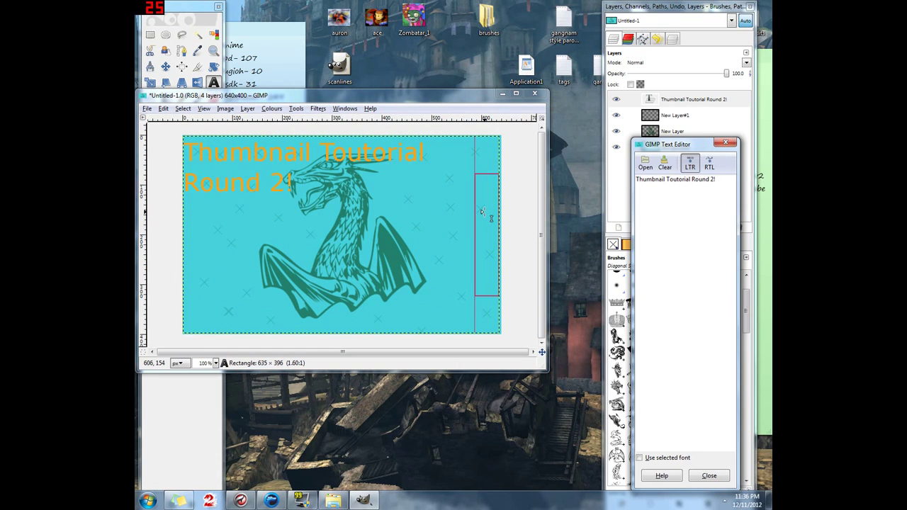
drag(392, 99, 482, 106)
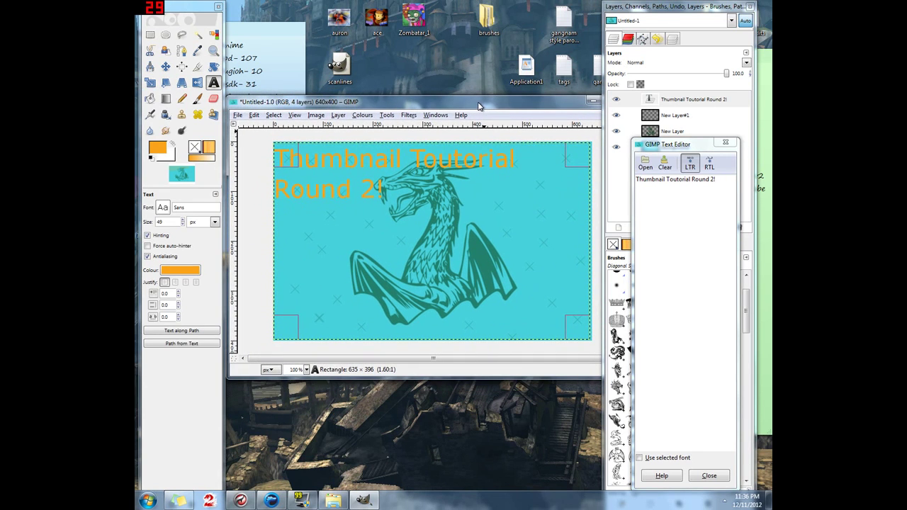
Centre-justify the title and raise its size to 102
click(185, 282)
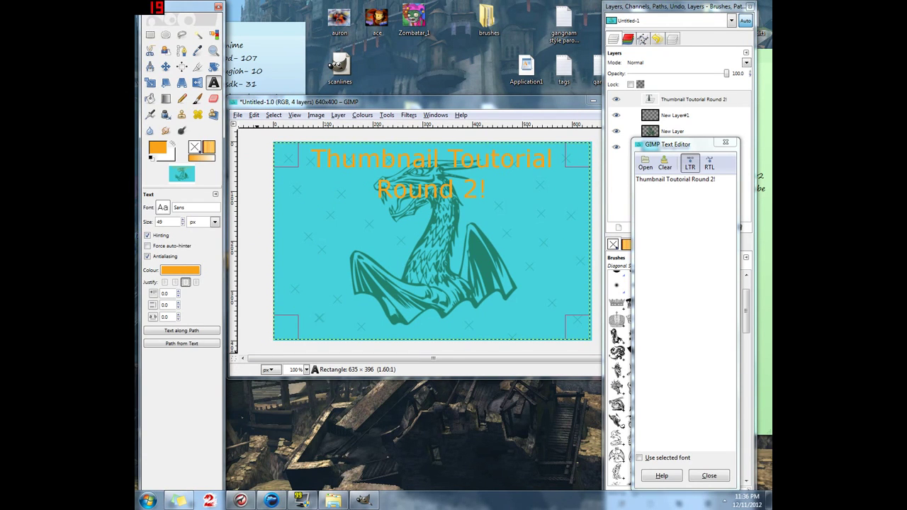
scroll(183, 221, up, 20)
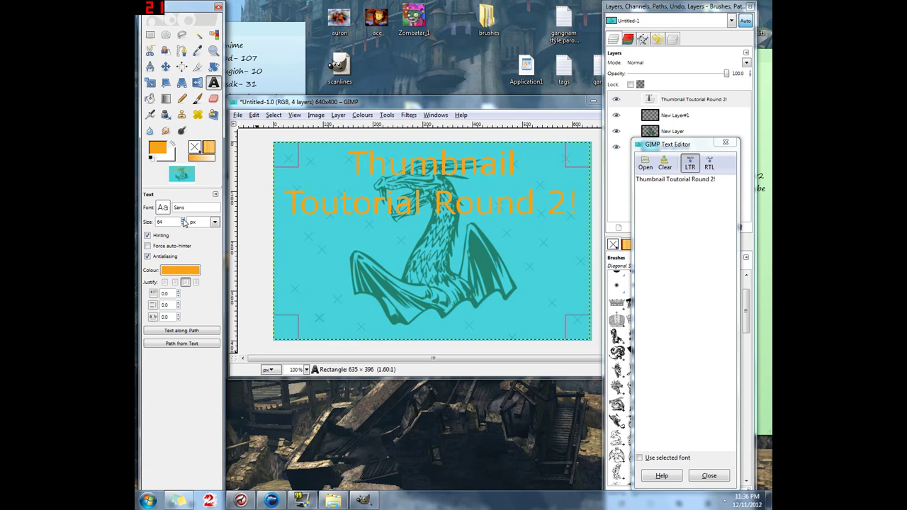
scroll(184, 222, up, 19)
scroll(184, 222, up, 2)
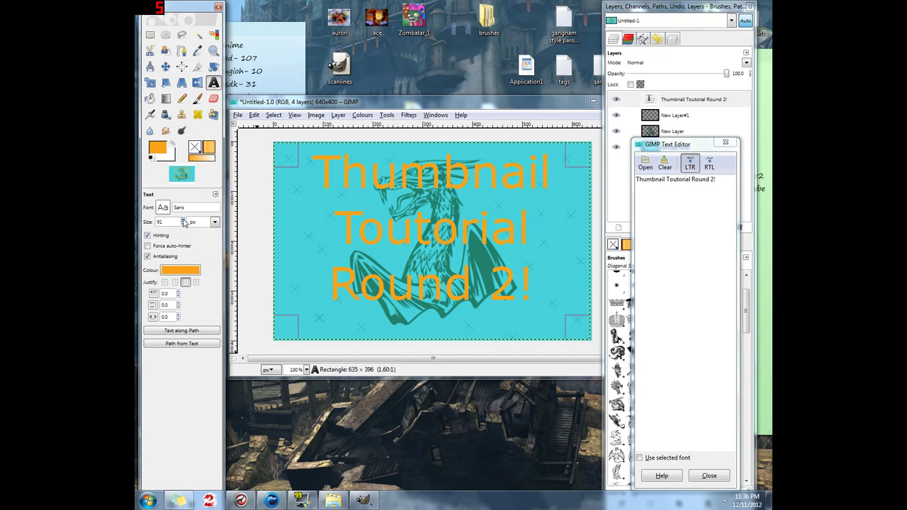
scroll(183, 222, up, 3)
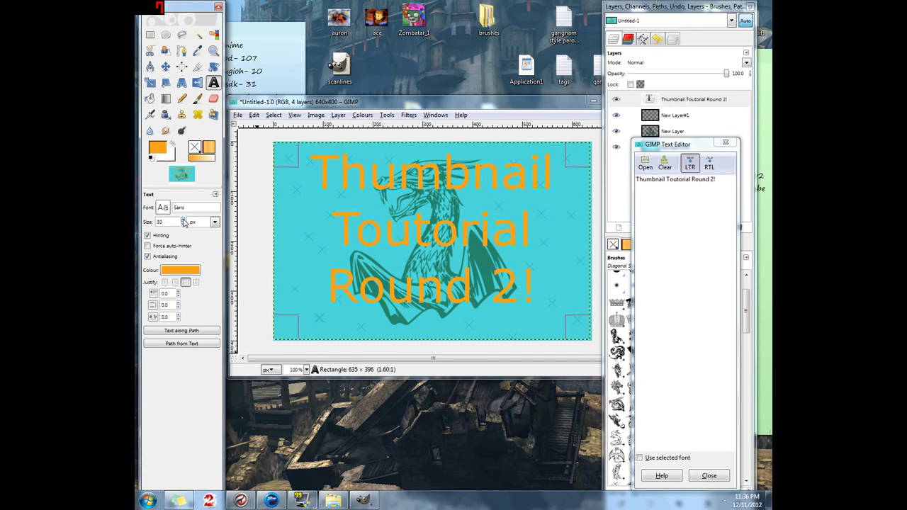
scroll(184, 222, up, 1)
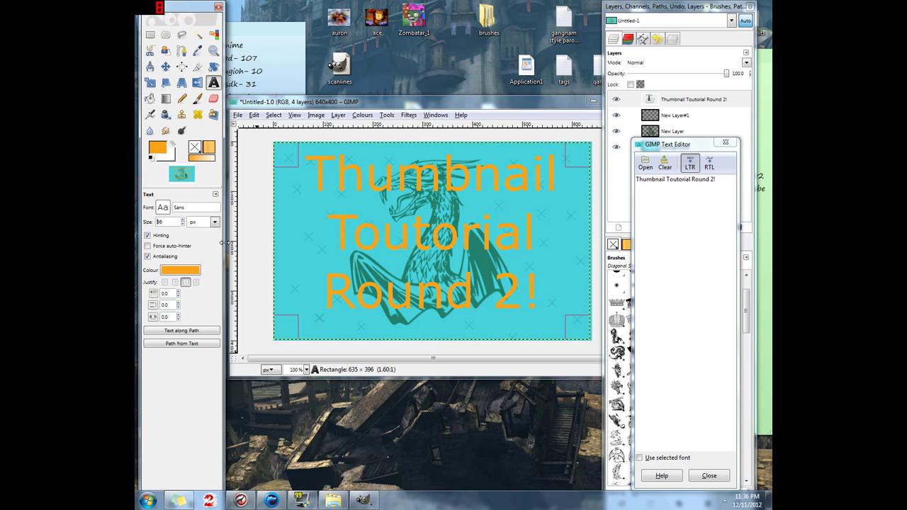
scroll(184, 222, up, 2)
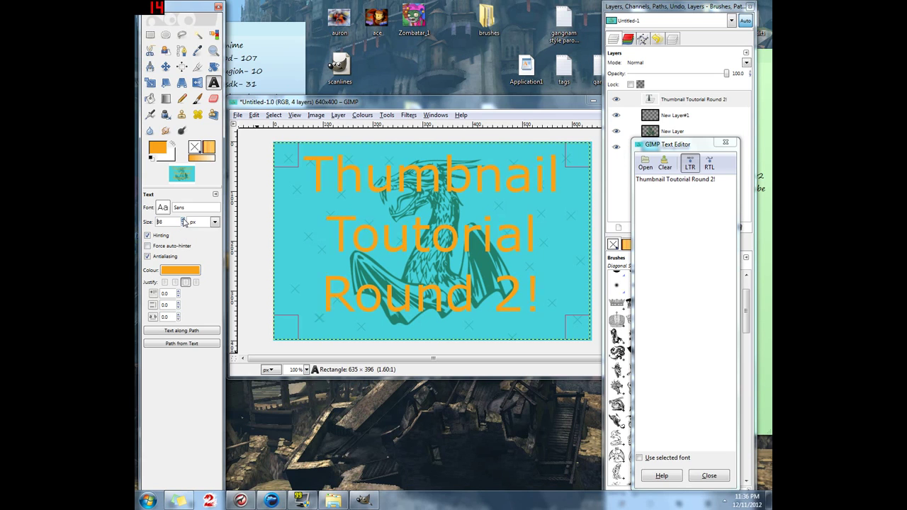
scroll(184, 222, up, 3)
scroll(184, 222, up, 1)
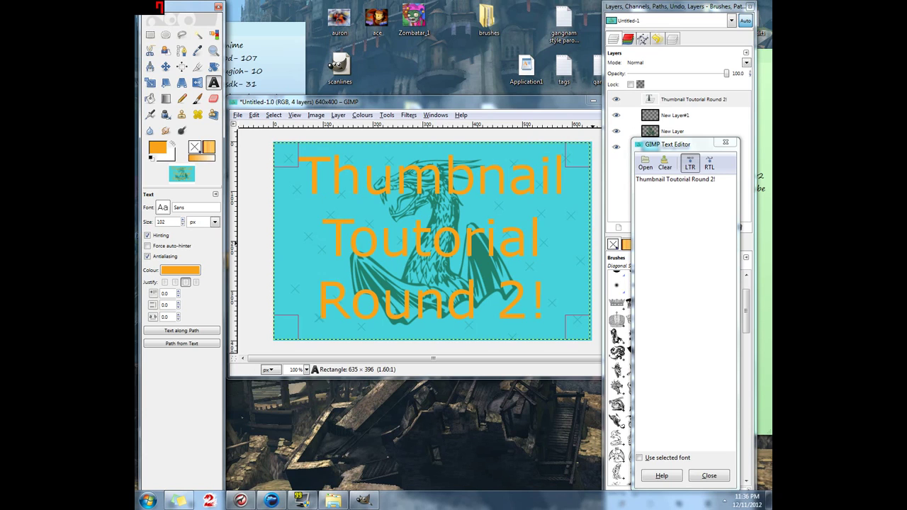
Change the title font to Segoe Print Bold and reduce its size to about 79
click(163, 207)
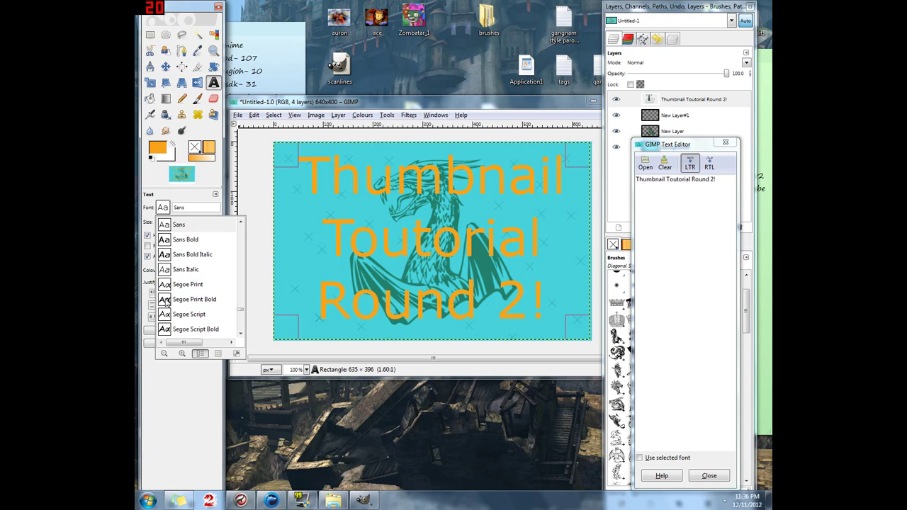
click(164, 300)
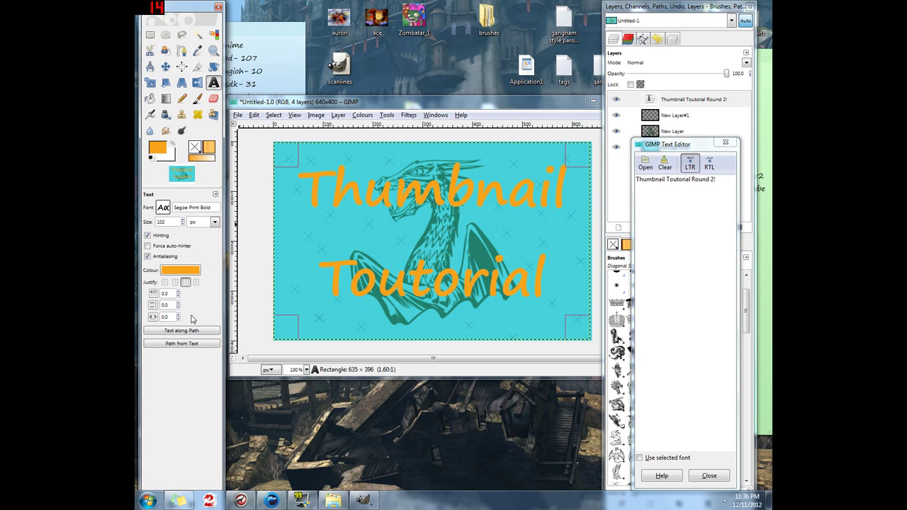
click(183, 225)
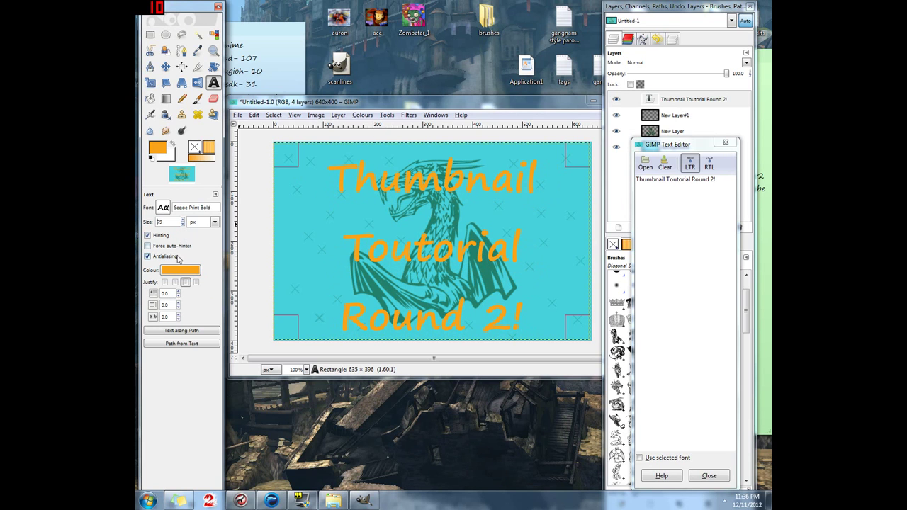
Tighten the title's line spacing to -53
click(178, 307)
click(178, 308)
drag(178, 308, 178, 308)
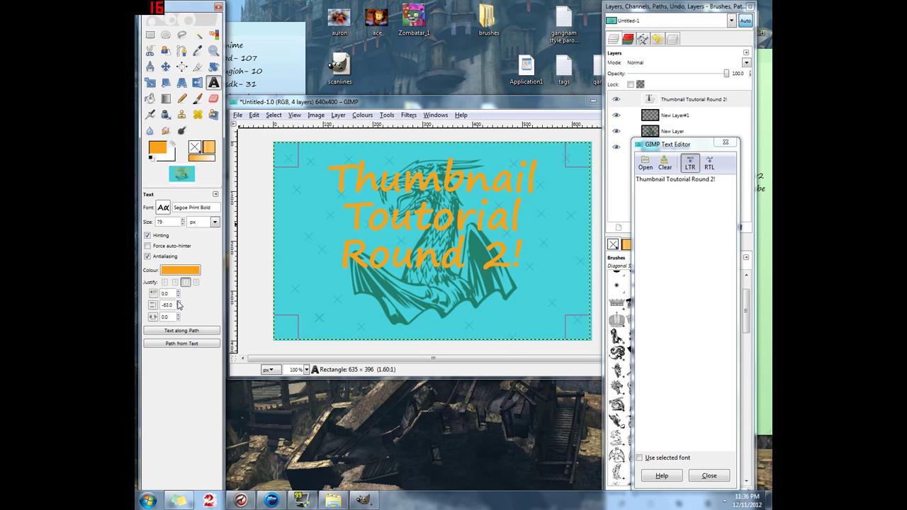
click(178, 303)
click(178, 303)
click(178, 303)
click(178, 302)
click(178, 303)
click(178, 302)
click(178, 303)
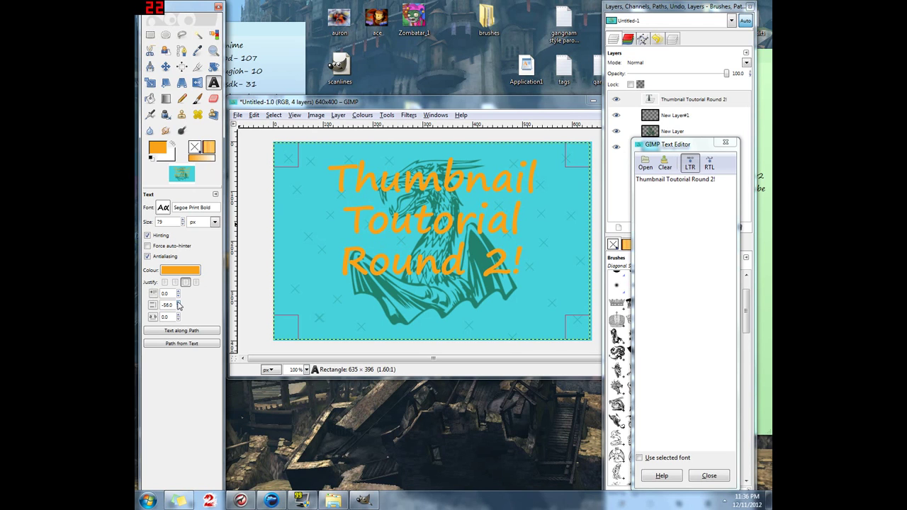
click(178, 303)
click(178, 303)
click(178, 303)
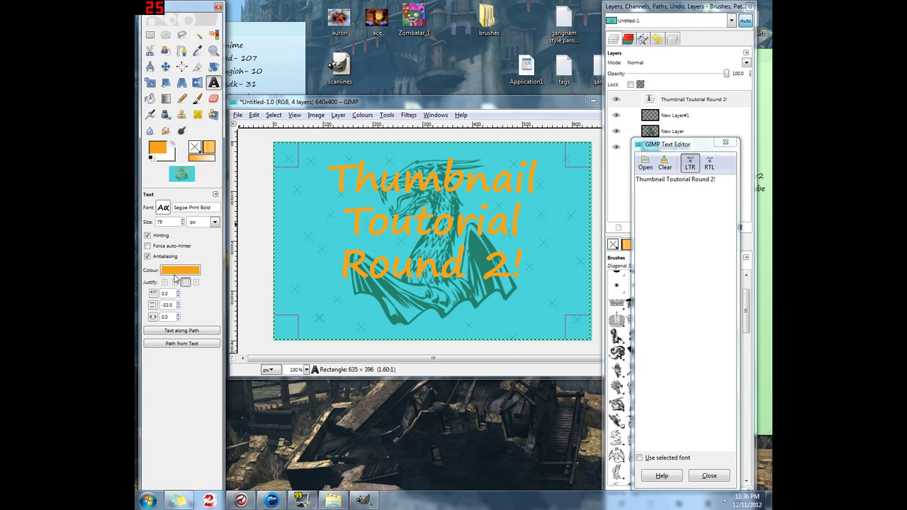
Enlarge the title text to 98 px
click(183, 220)
click(183, 219)
click(182, 220)
click(183, 220)
click(183, 220)
click(183, 220)
click(183, 219)
click(183, 220)
click(183, 220)
click(183, 220)
click(183, 219)
click(183, 220)
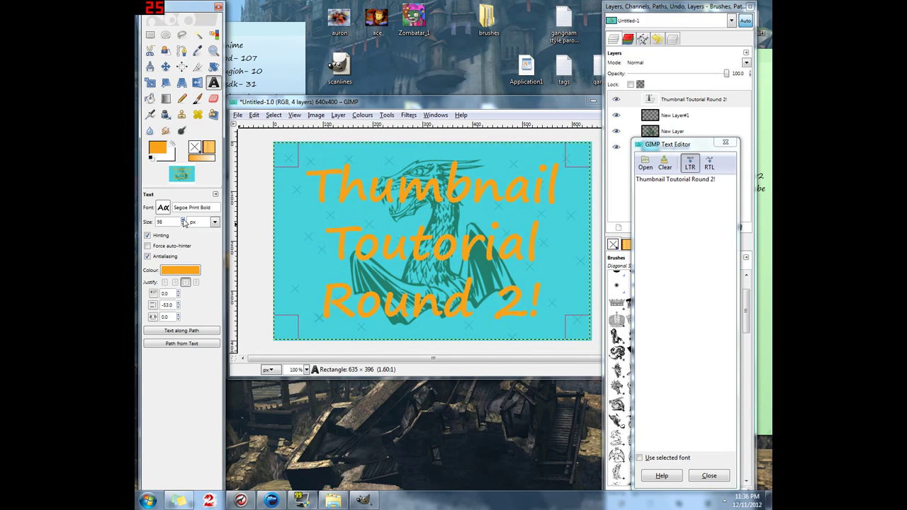
click(183, 220)
click(183, 220)
click(183, 220)
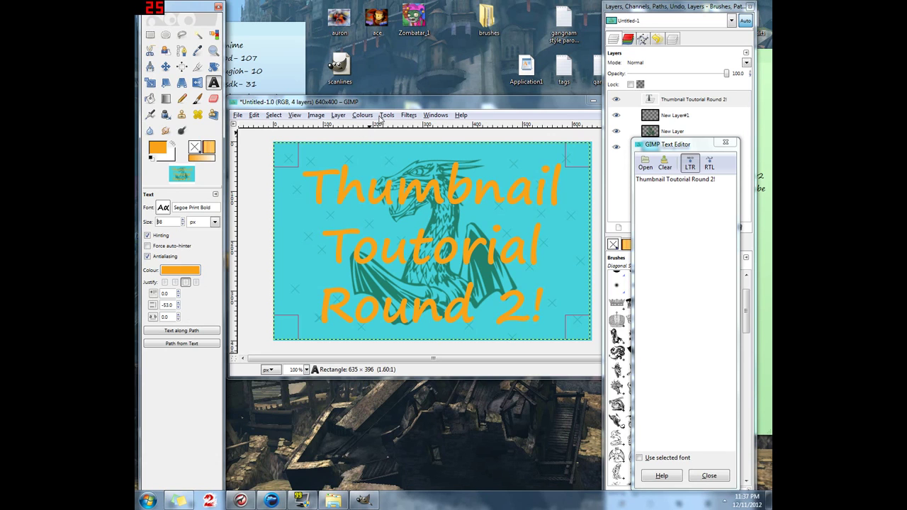
Set the foreground colour to black and select the Bucket Fill tool
click(163, 151)
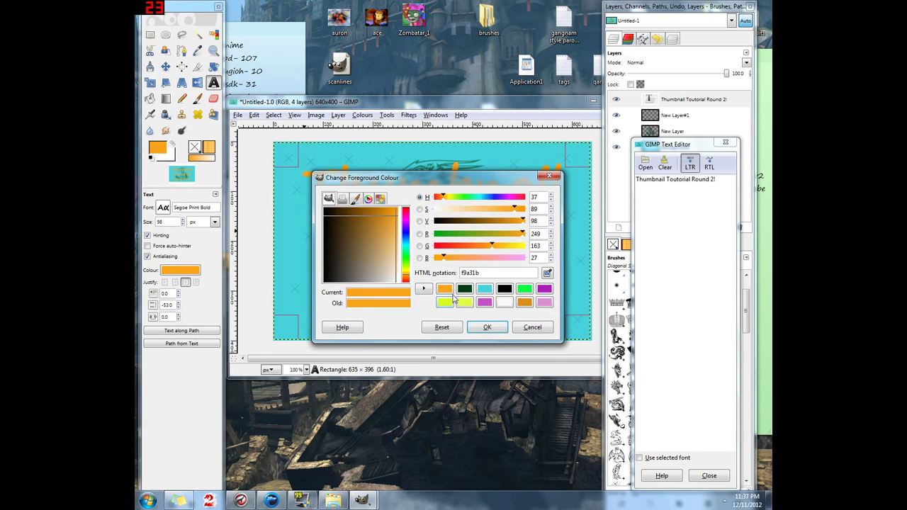
click(505, 291)
click(488, 327)
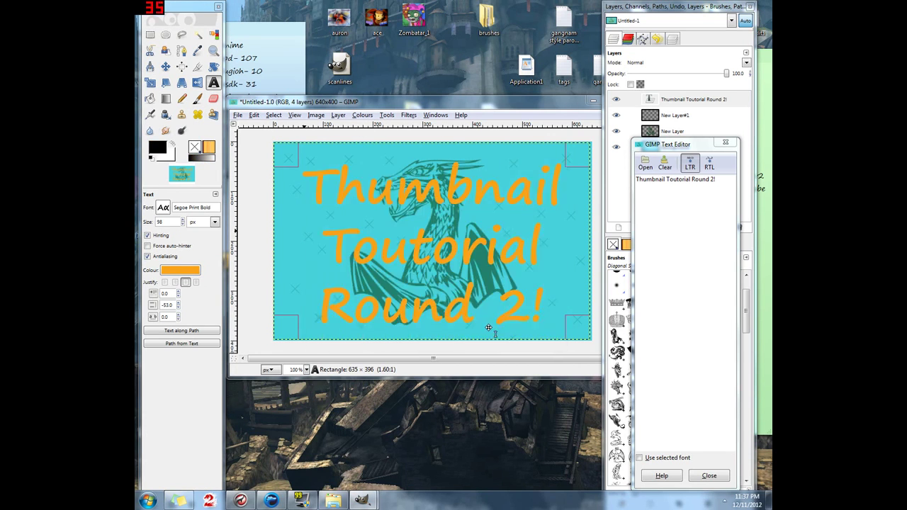
click(149, 98)
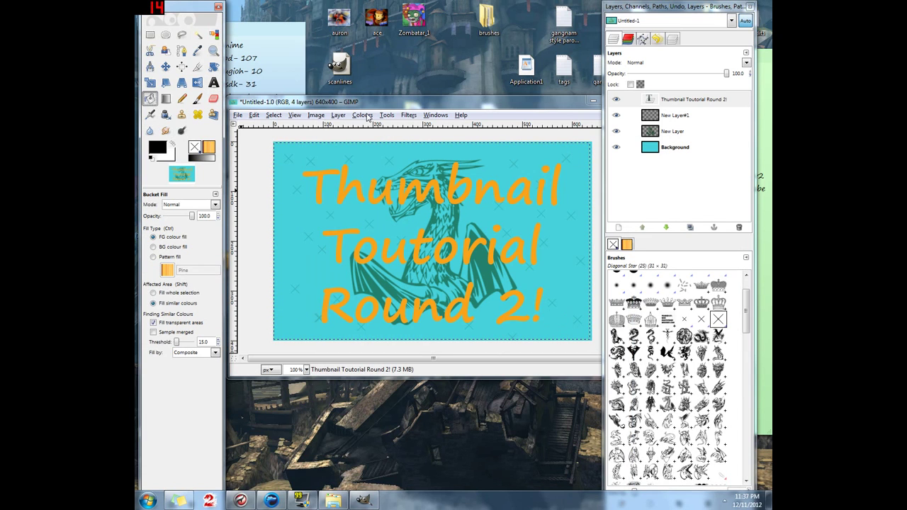
Bring up the Layer menu's Transparency submenu
click(339, 116)
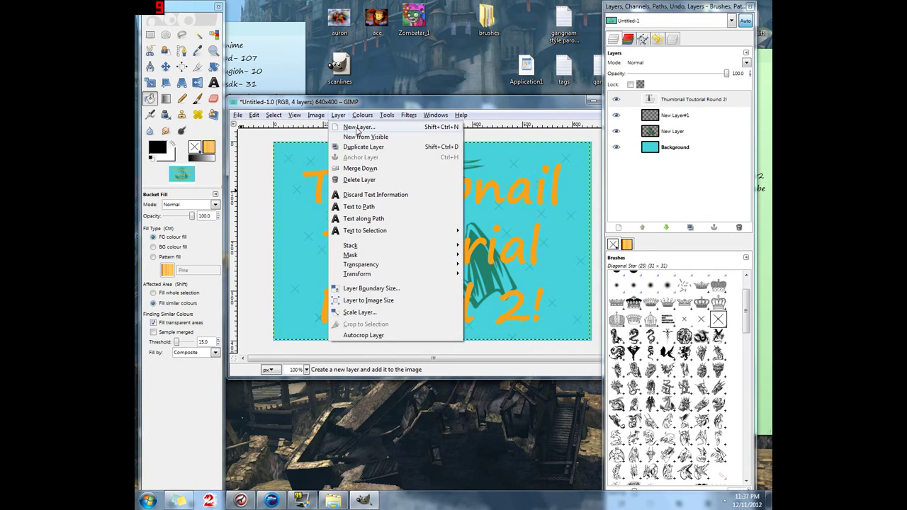
click(339, 115)
click(339, 114)
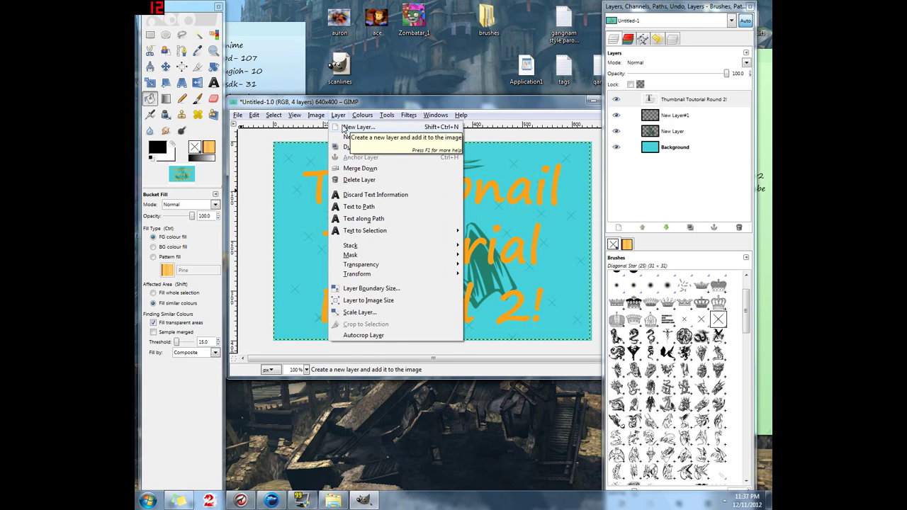
mouse_move(366, 268)
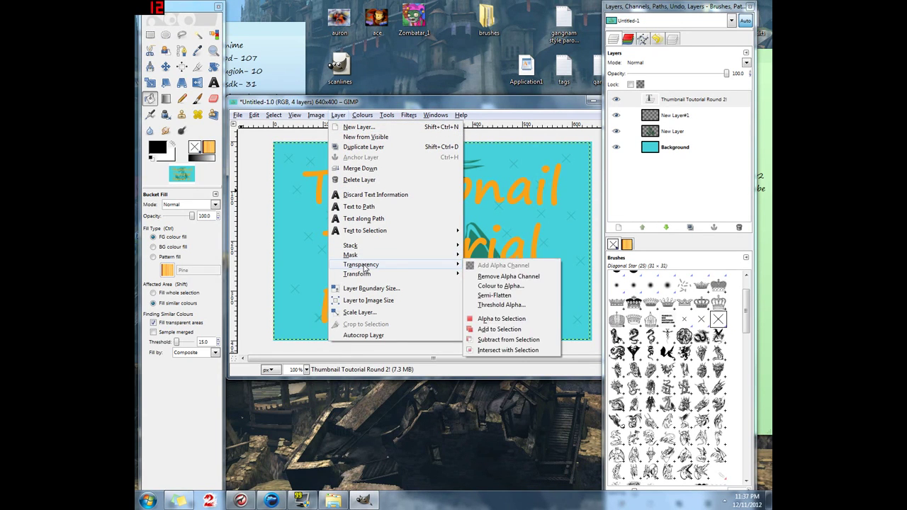
Turn the title lettering into a selection and grow it by 3 pixels
click(523, 321)
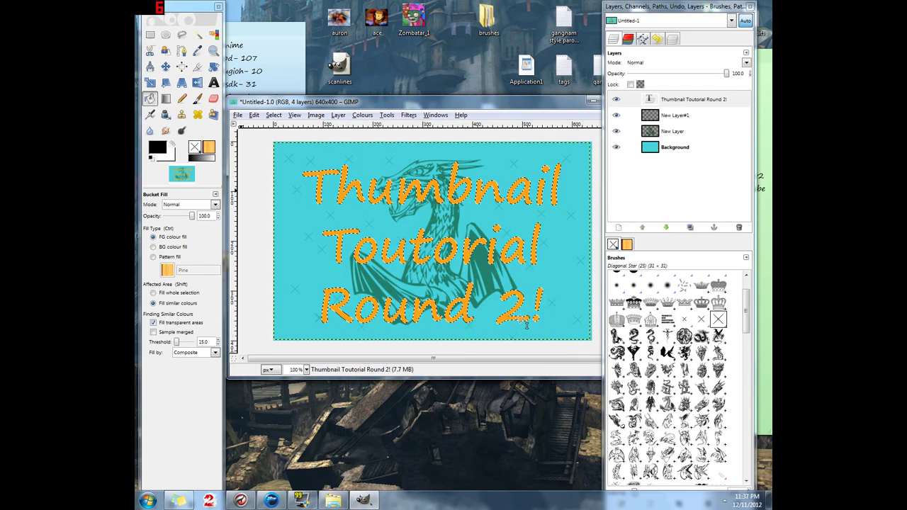
click(317, 115)
click(316, 116)
click(338, 116)
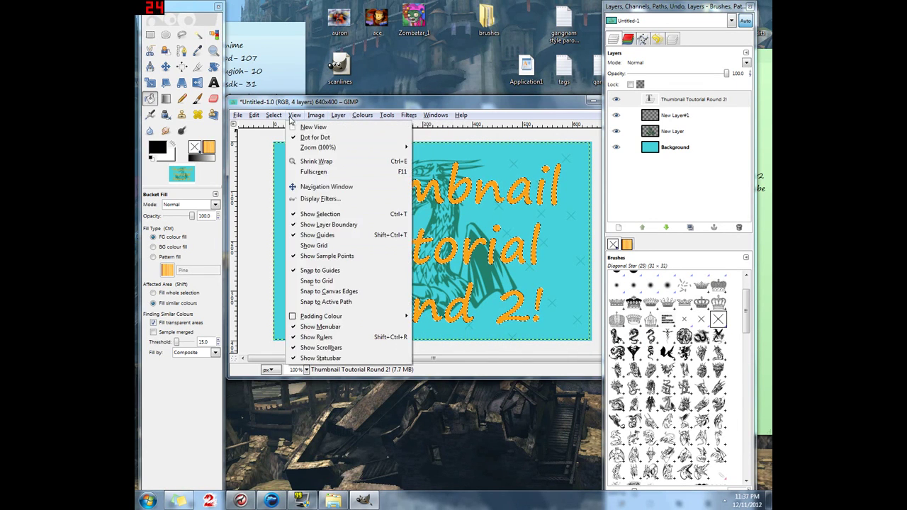
mouse_move(273, 118)
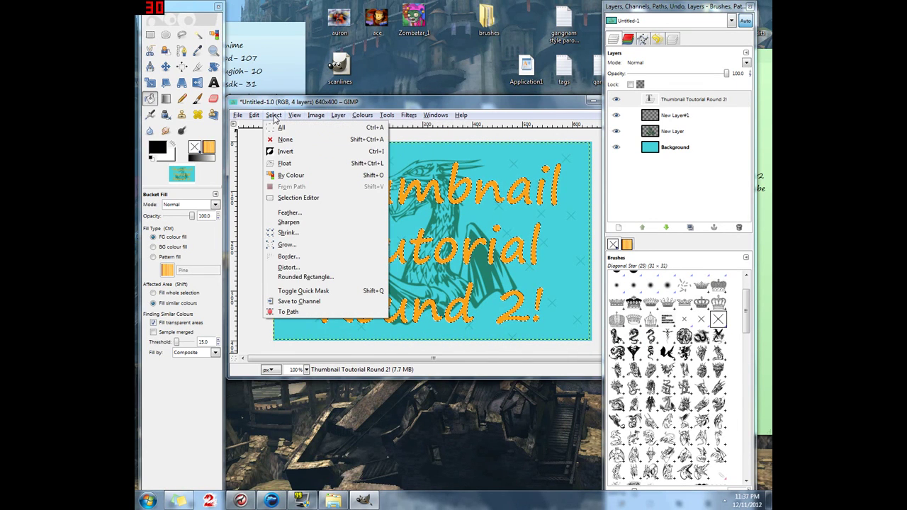
click(278, 248)
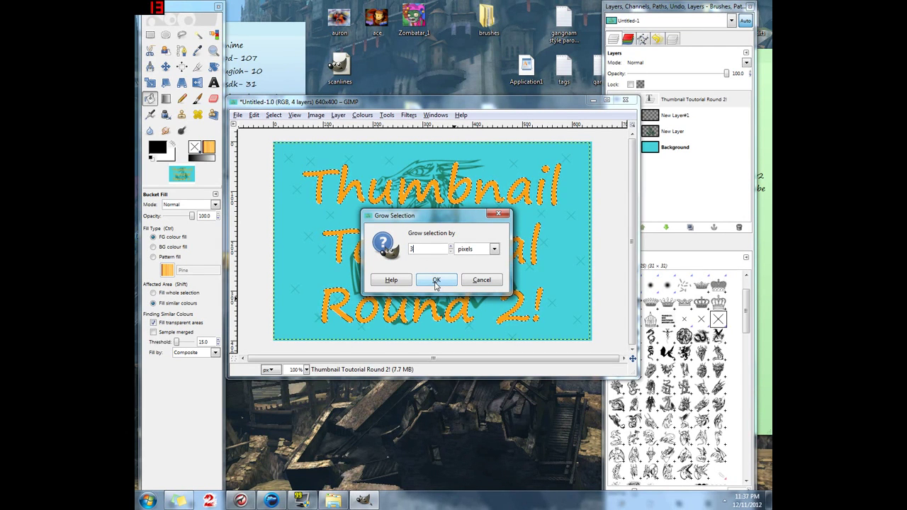
click(437, 280)
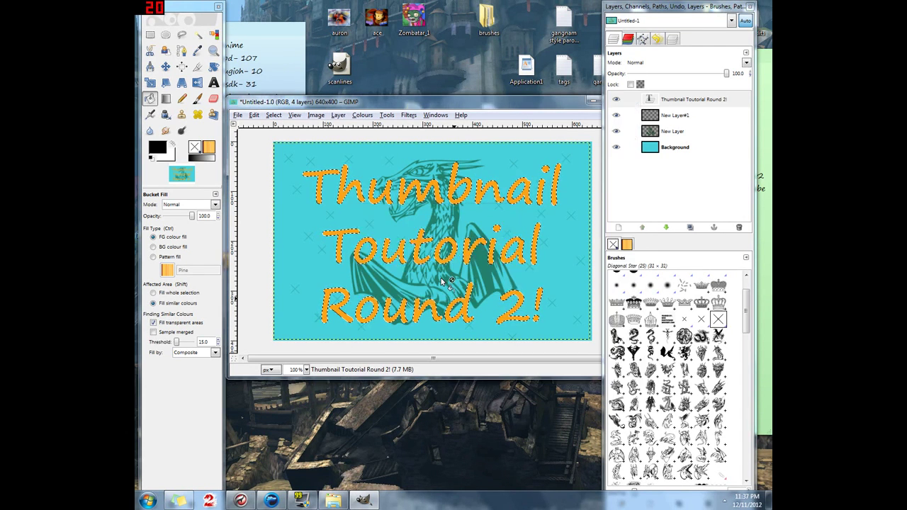
Fill the grown selection with black, then undo that fill
click(305, 175)
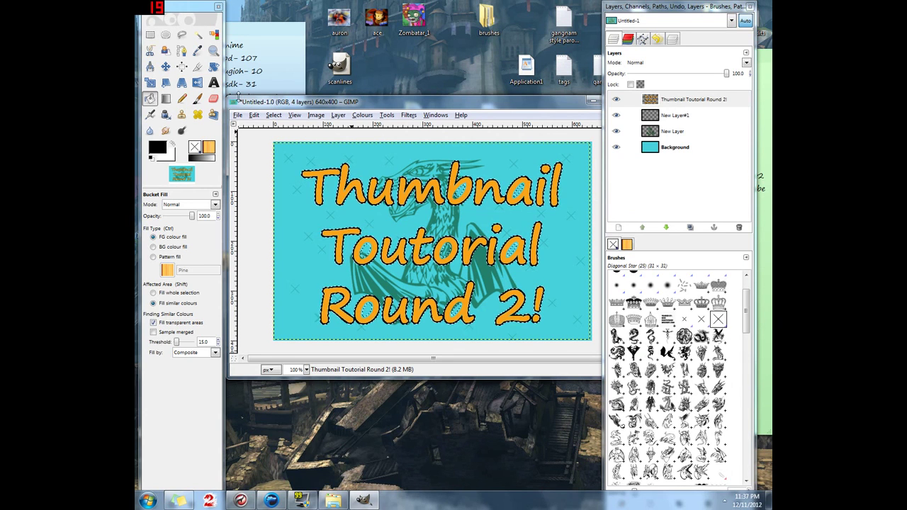
click(252, 116)
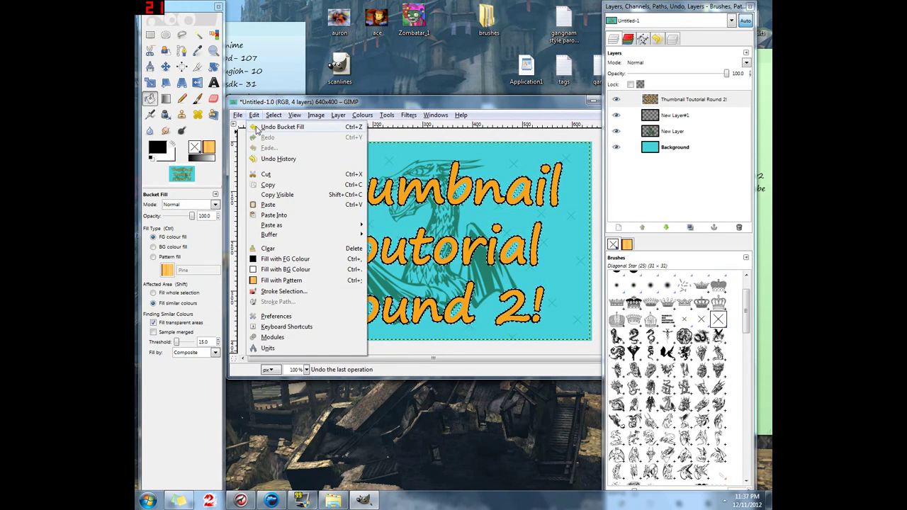
key(Escape)
Add a transparent 640×400 layer beneath the title text and fill the selection black
right_click(693, 183)
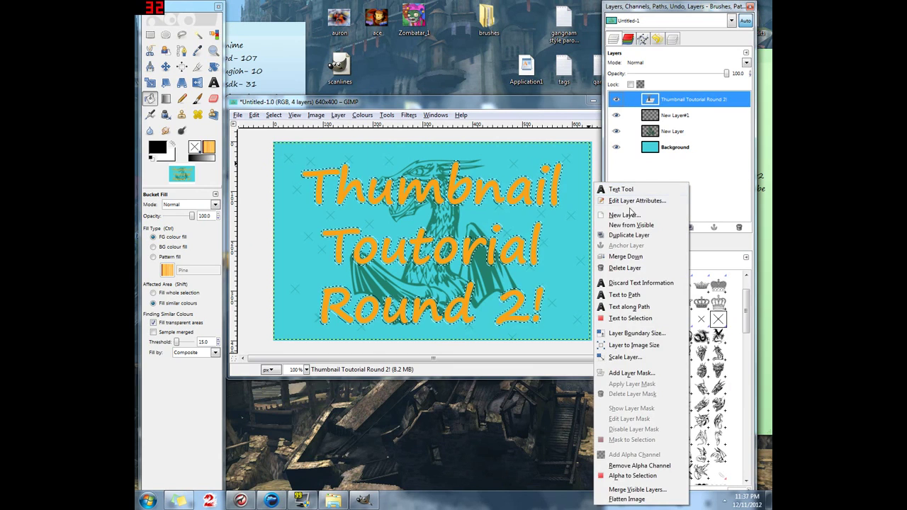
click(628, 215)
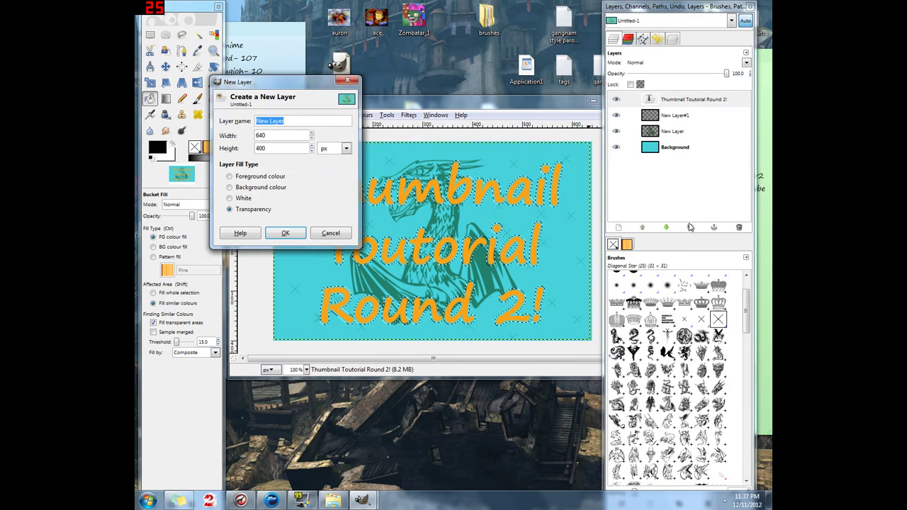
click(285, 233)
drag(682, 107, 680, 124)
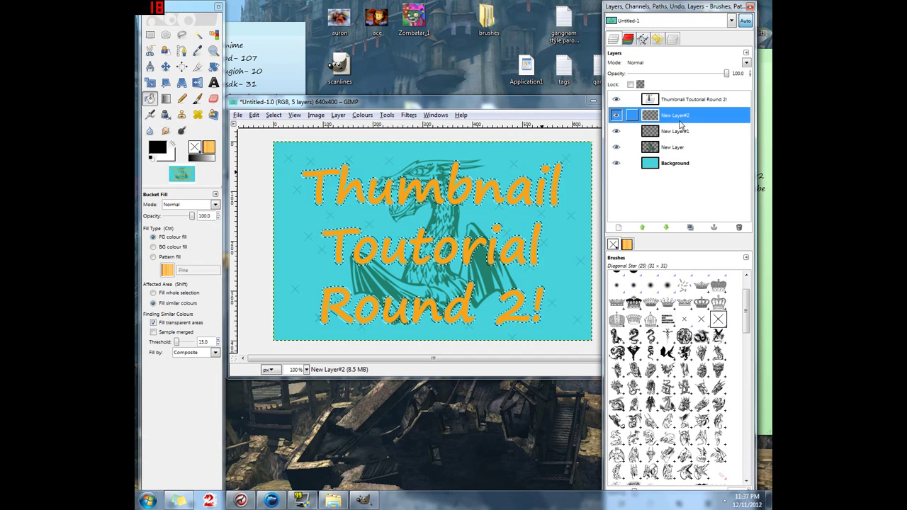
click(303, 176)
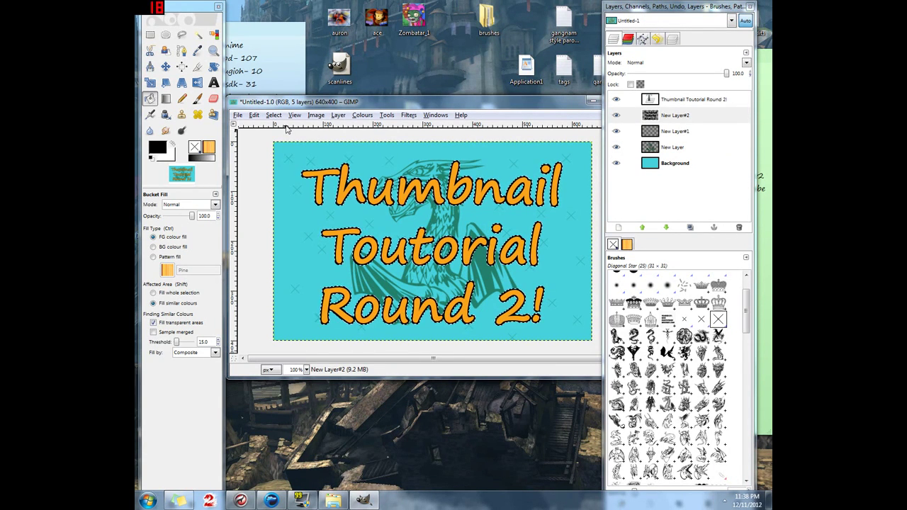
click(255, 116)
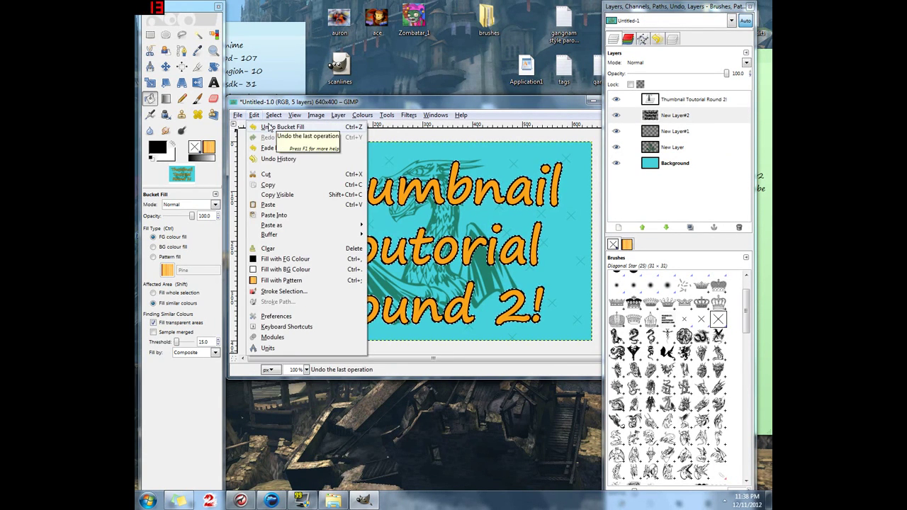
Deselect everything (Select > None) so the outlined orange title has no active selection
mouse_move(274, 116)
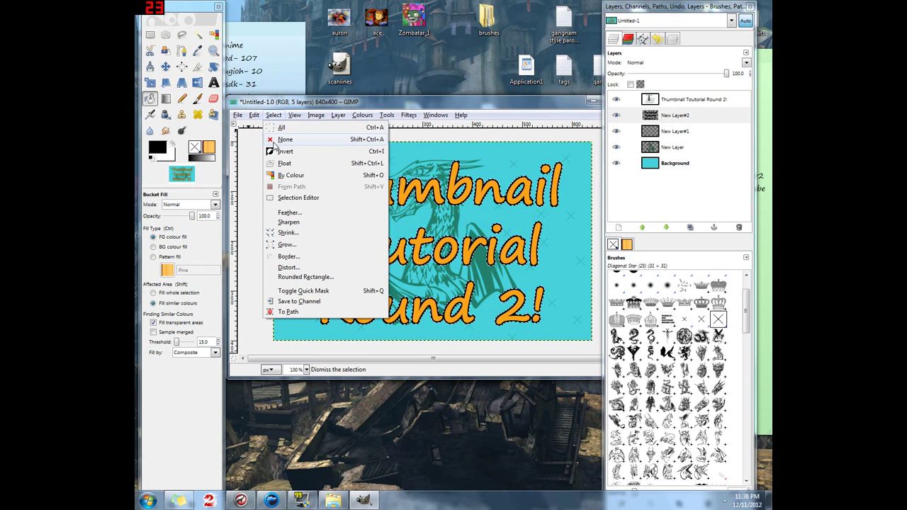
click(276, 140)
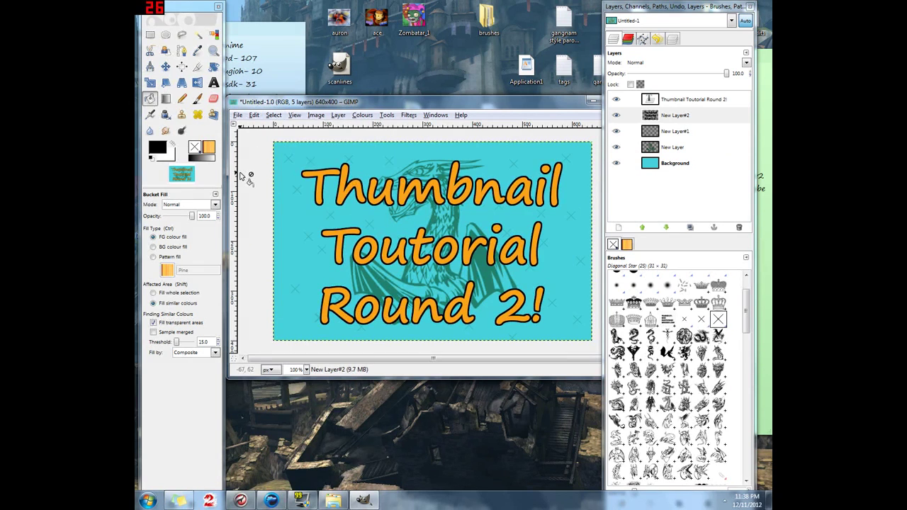
click(255, 116)
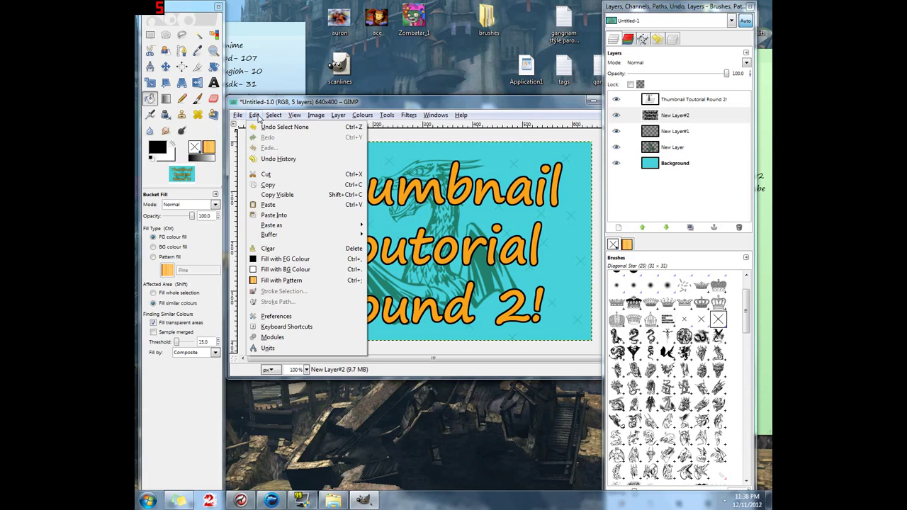
Save the thumbnail as toutorialthumbnail.png, merging visible layers and confirming the PNG options
mouse_move(243, 119)
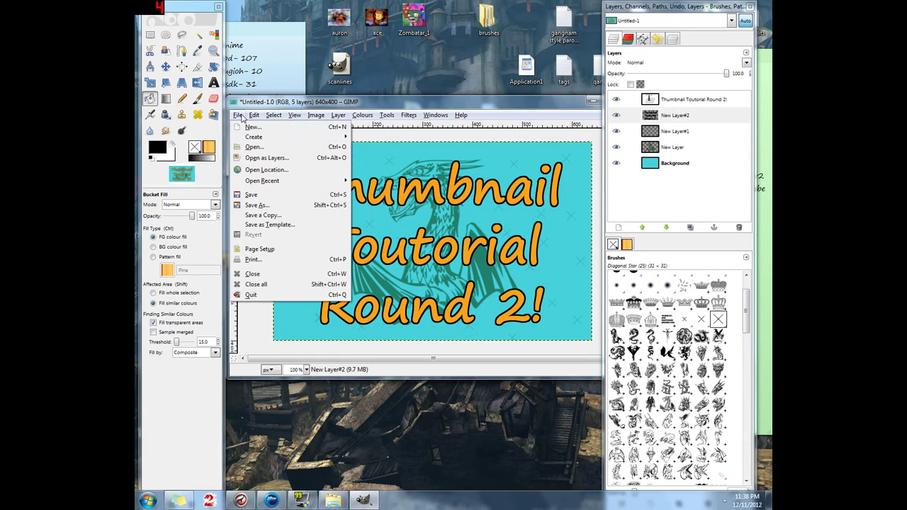
click(257, 205)
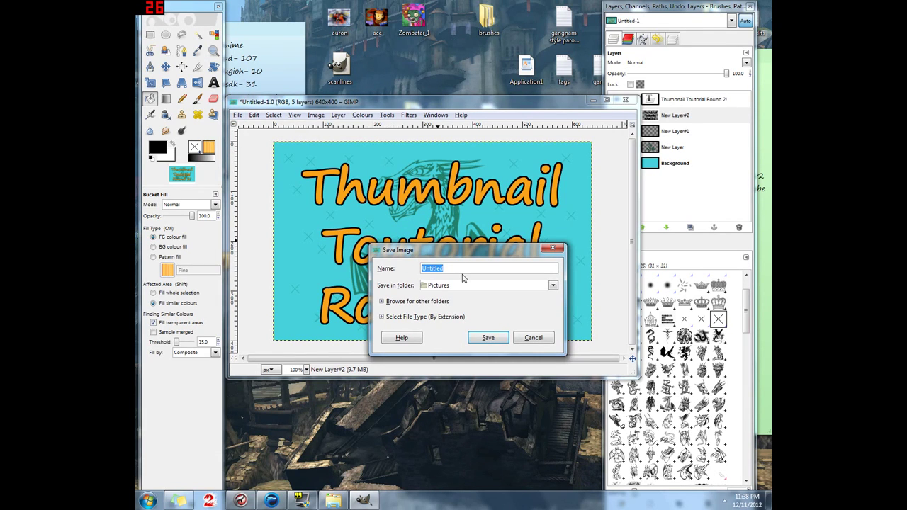
text(toutorialthumbnail.png)
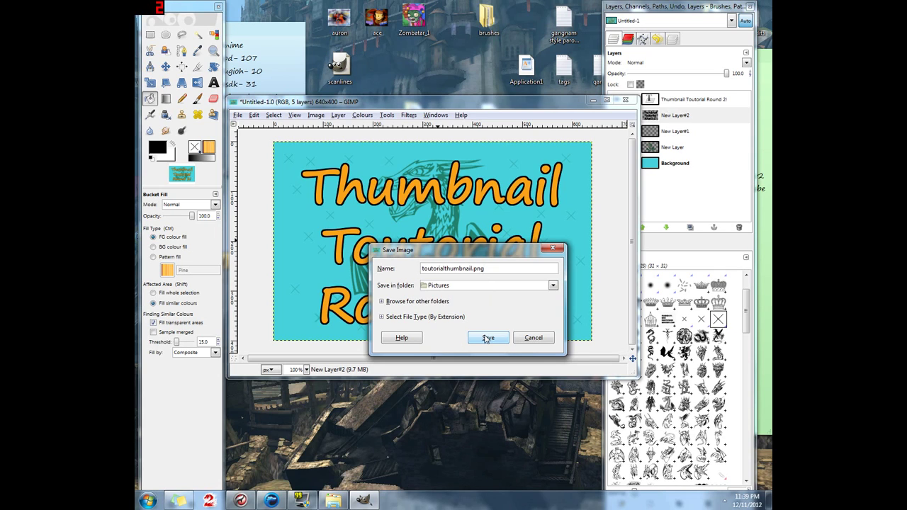
click(489, 339)
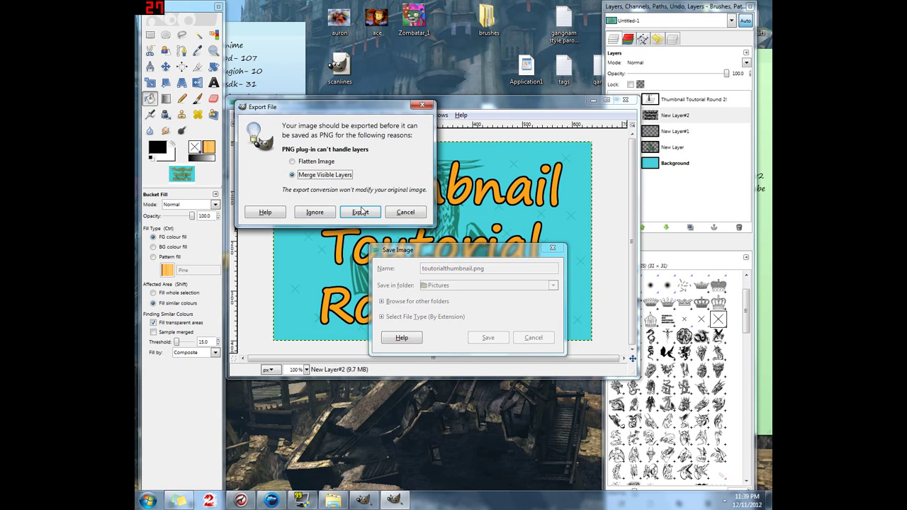
click(360, 212)
click(332, 288)
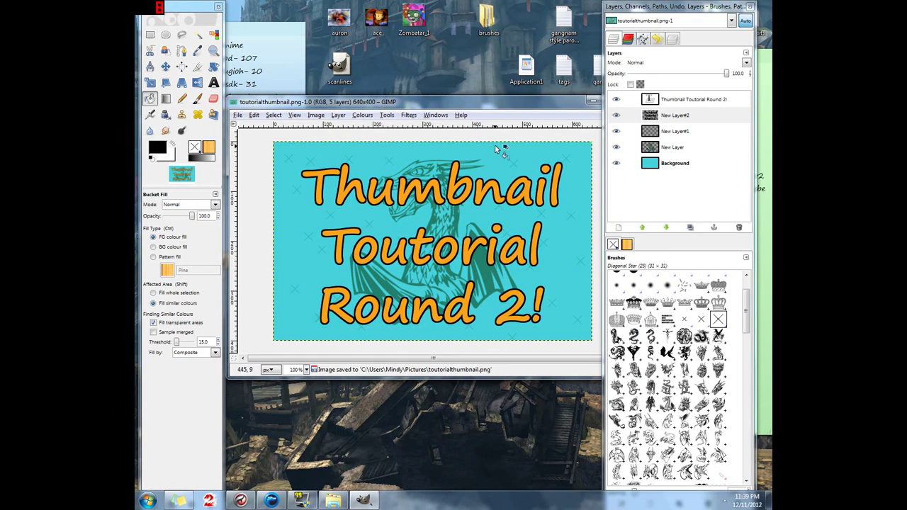
drag(270, 106, 338, 107)
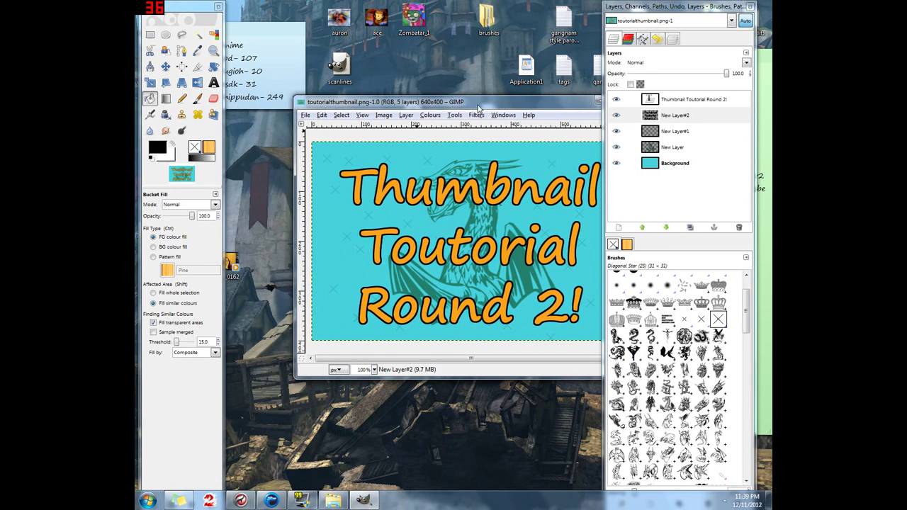
drag(480, 109, 418, 110)
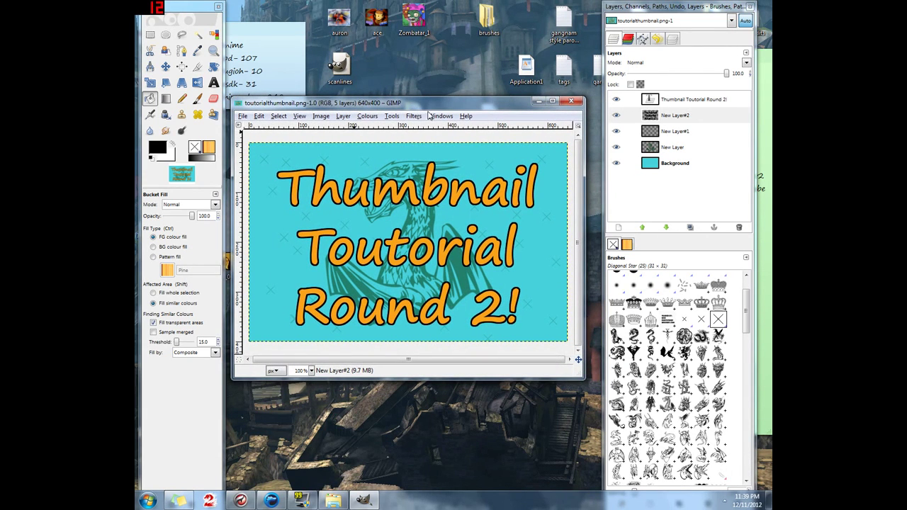